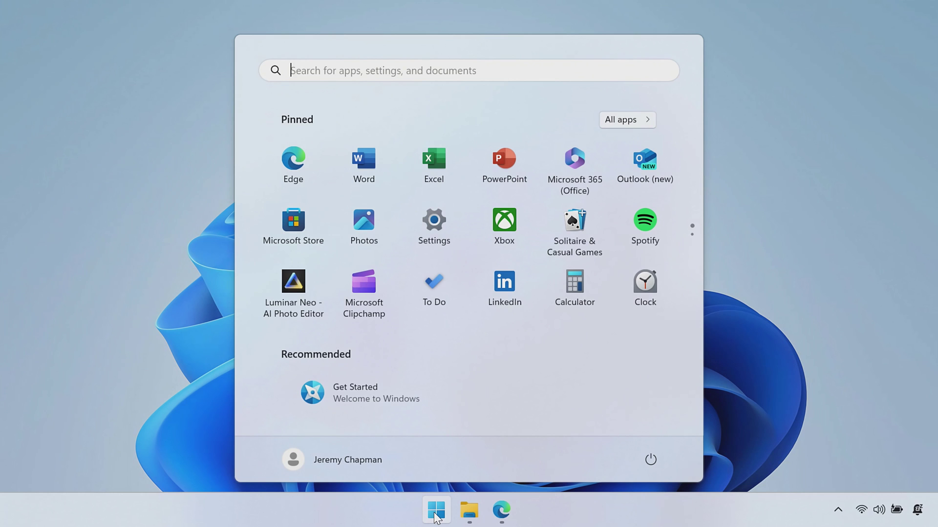
- Search the Start menu for 'screen recorder'
text(screen )
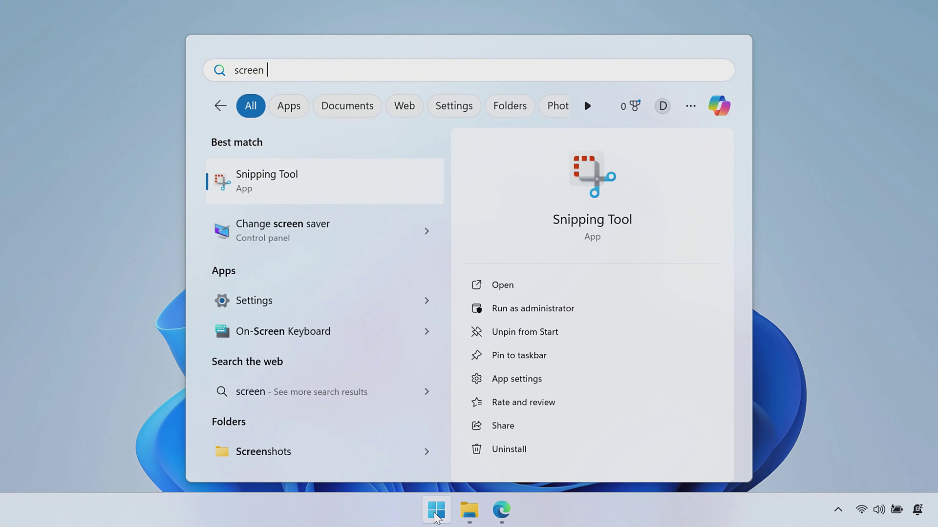
text(recorder)
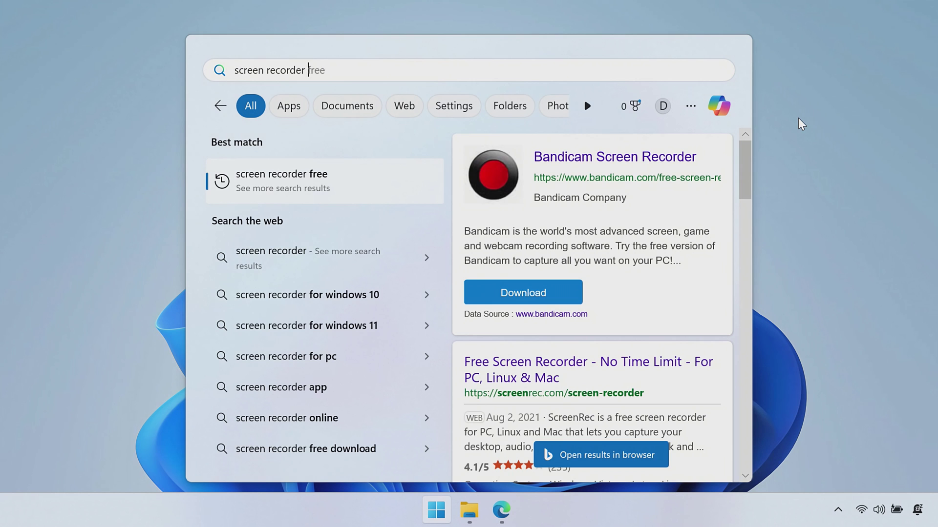
- Replace the search with 'snipp' and launch Snipping Tool
drag(340, 69, 94, 86)
text(snipp)
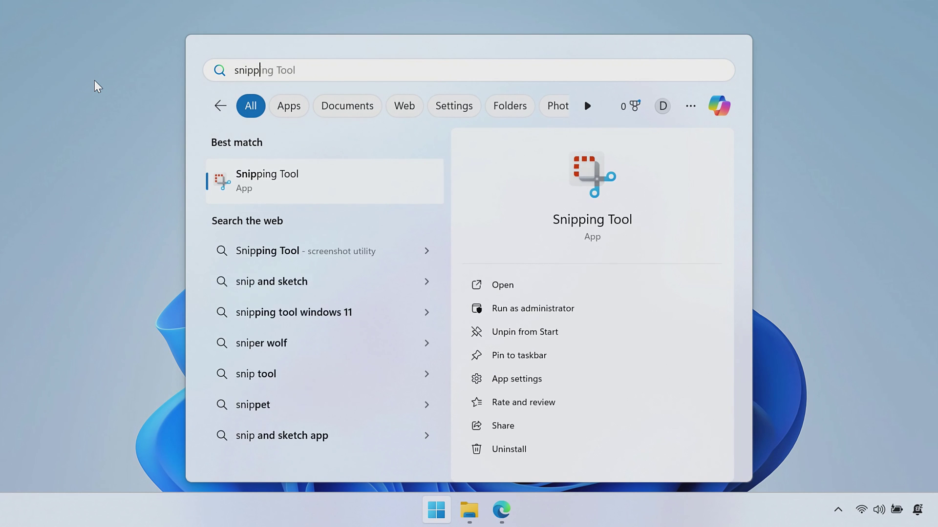
click(250, 177)
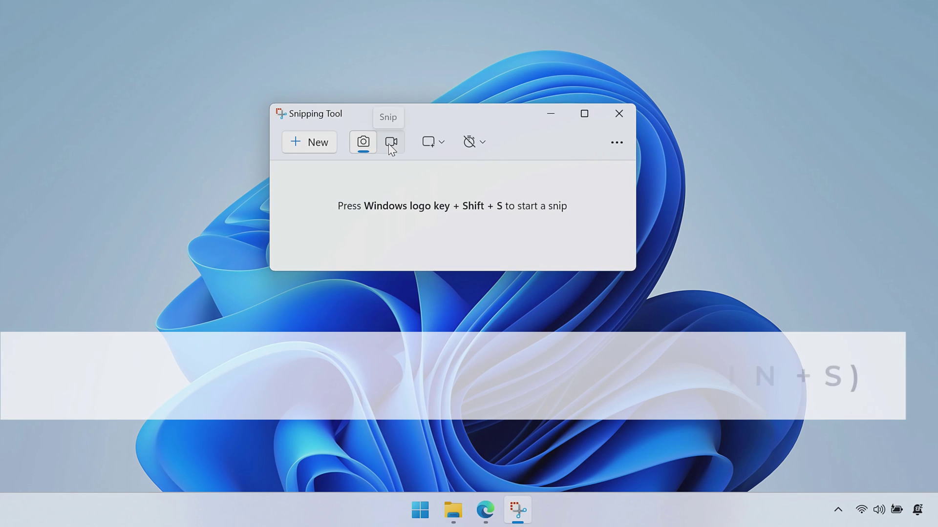
- Switch Snipping Tool to video mode and mark the whole screen as the recording area
click(389, 145)
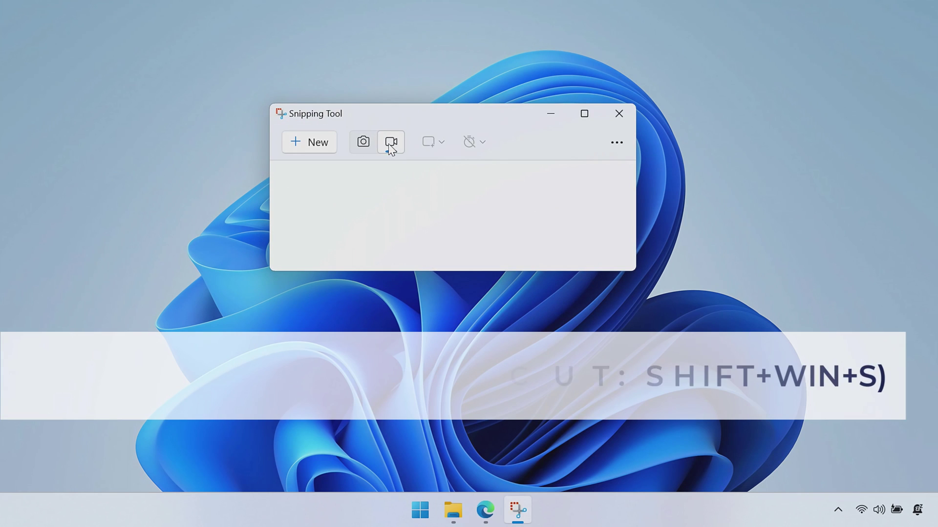
click(315, 142)
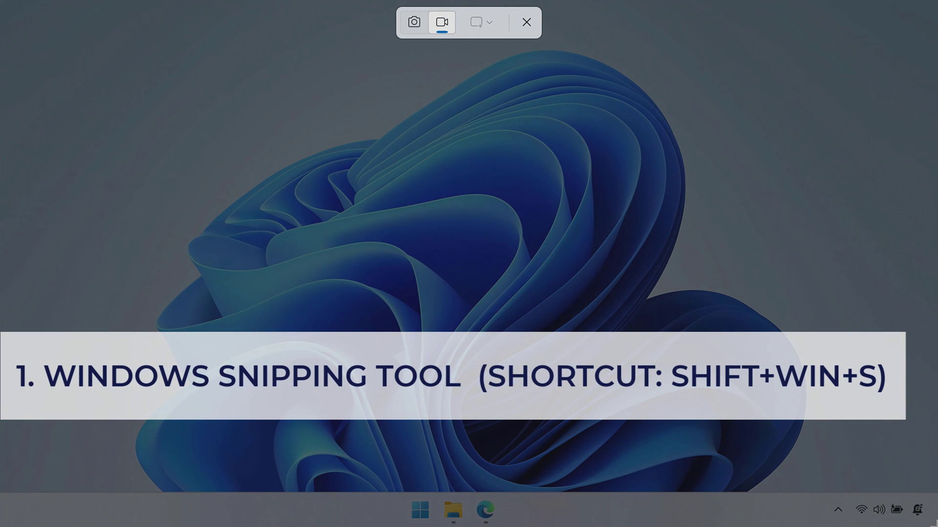
drag(936, 526, 0, 1)
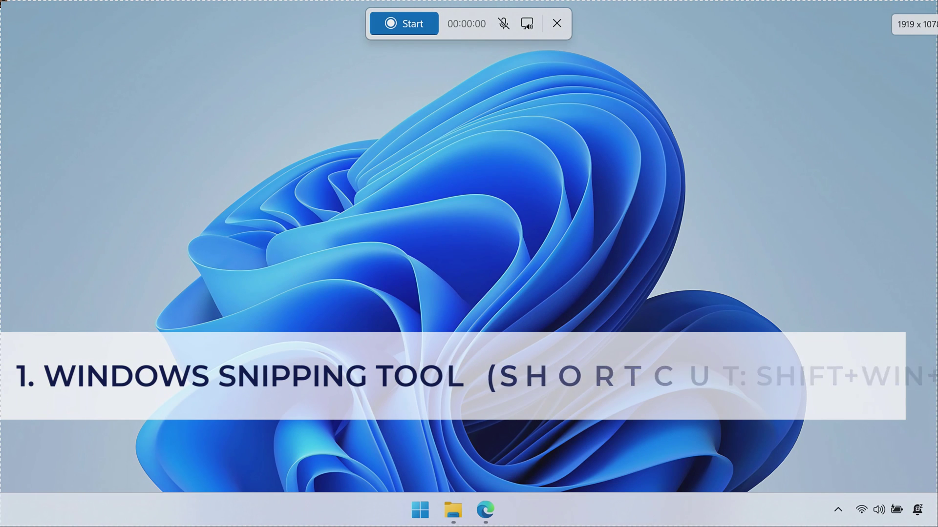
- Start recording, then open and close the Start menu and open and minimize an Edge window
click(408, 28)
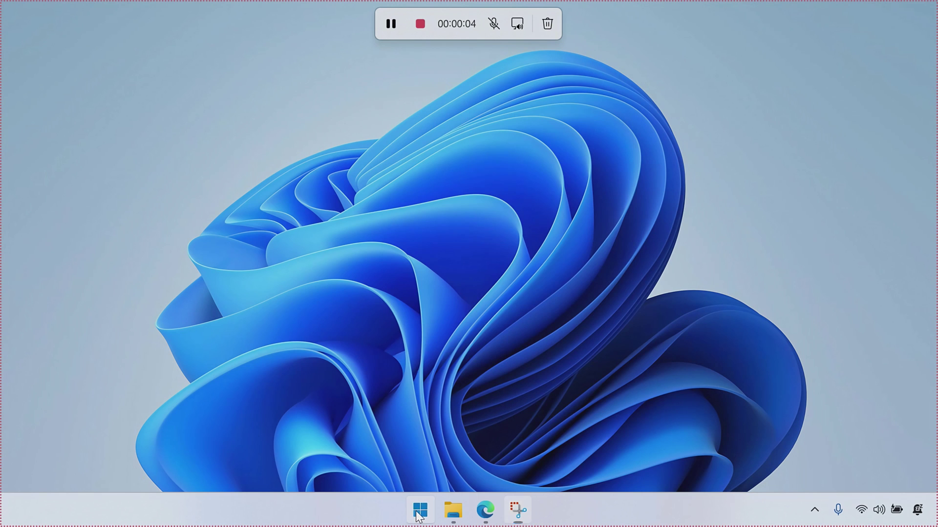
click(418, 511)
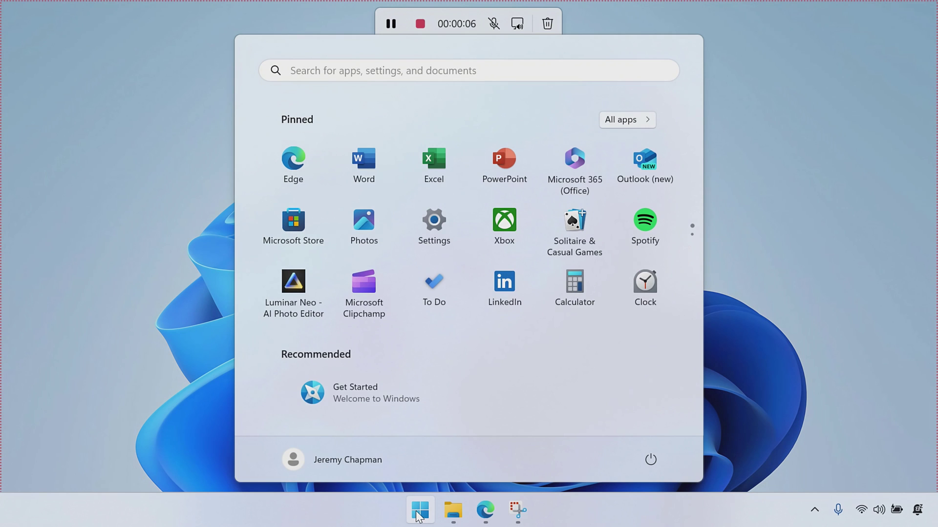
click(418, 515)
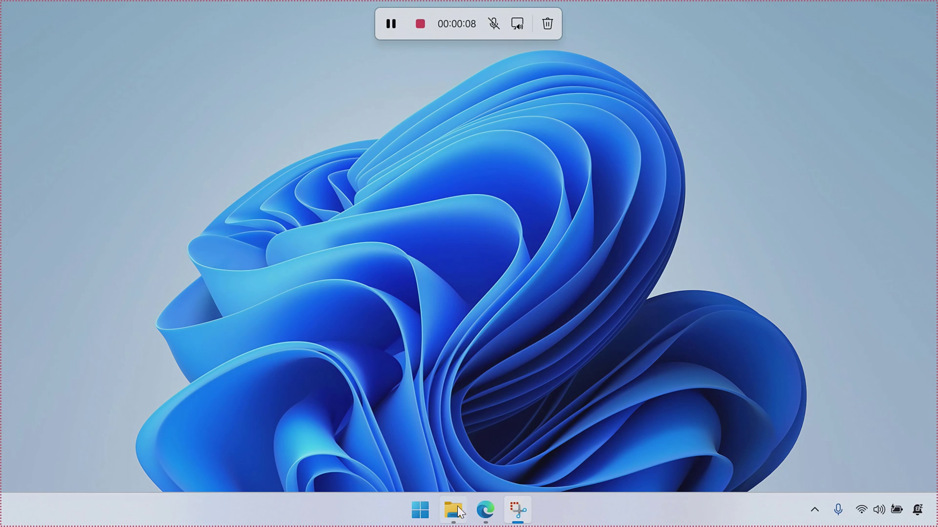
click(490, 519)
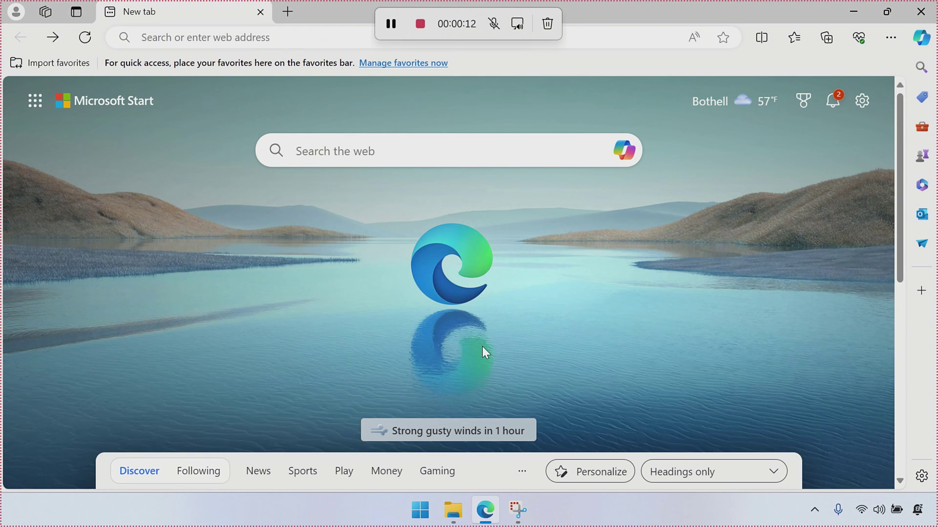
click(487, 500)
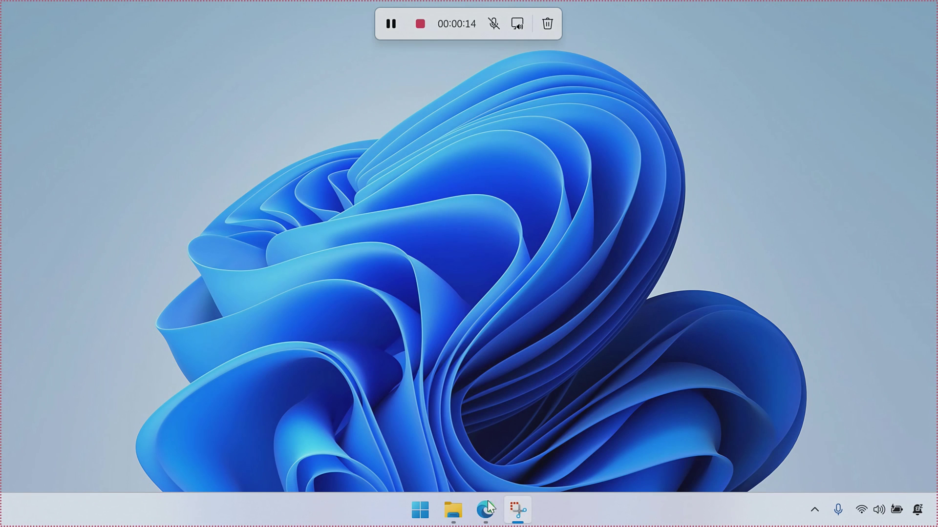
- Stop the recording, maximize Snipping Tool, and play the 14-second clip to its end
click(419, 23)
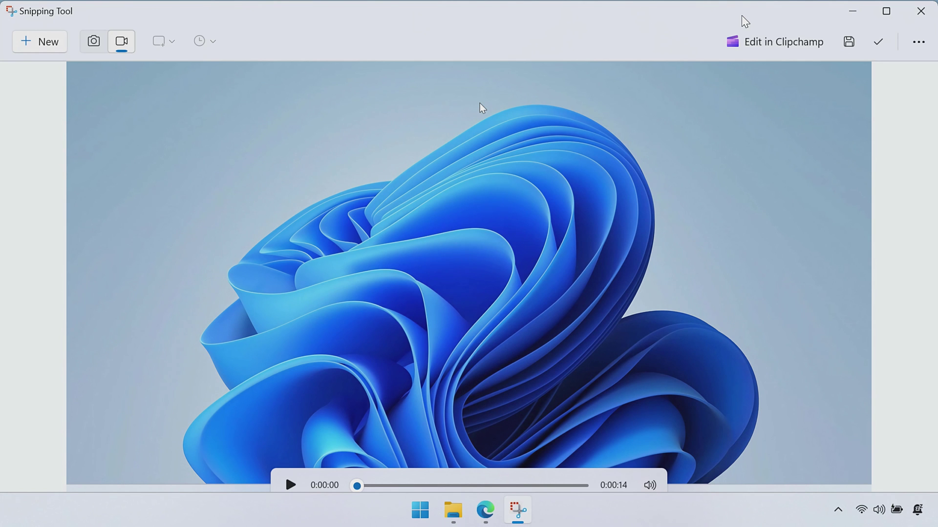
click(887, 11)
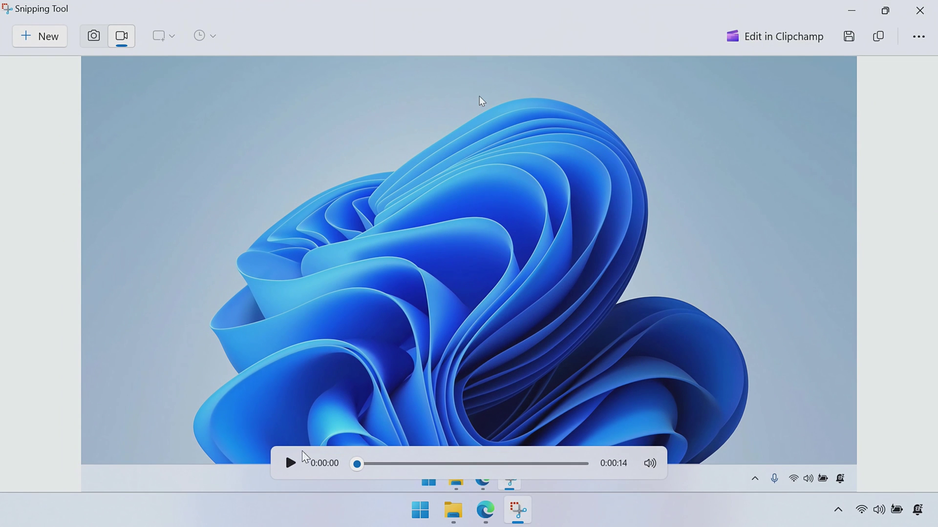
click(290, 463)
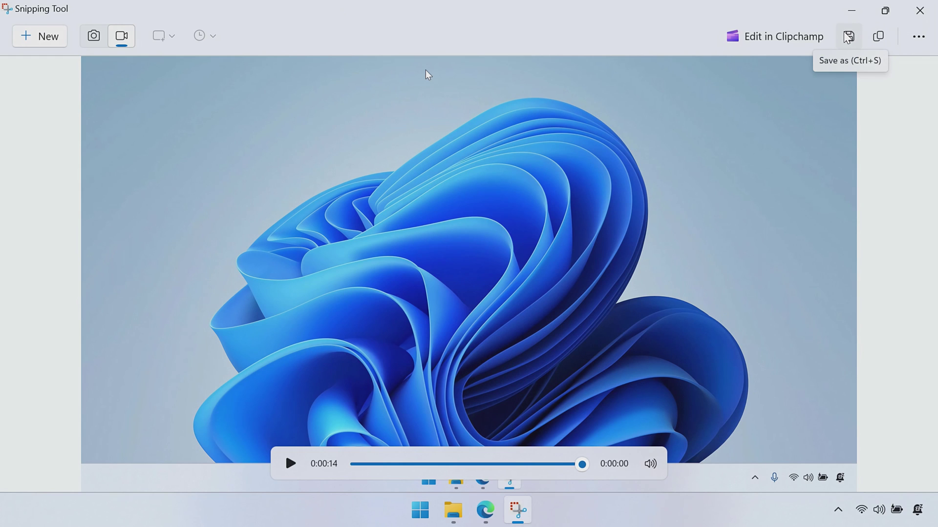
- Save the clip as 'Recording 2024-05-04 134119.mp4' in the Videos folder
click(849, 37)
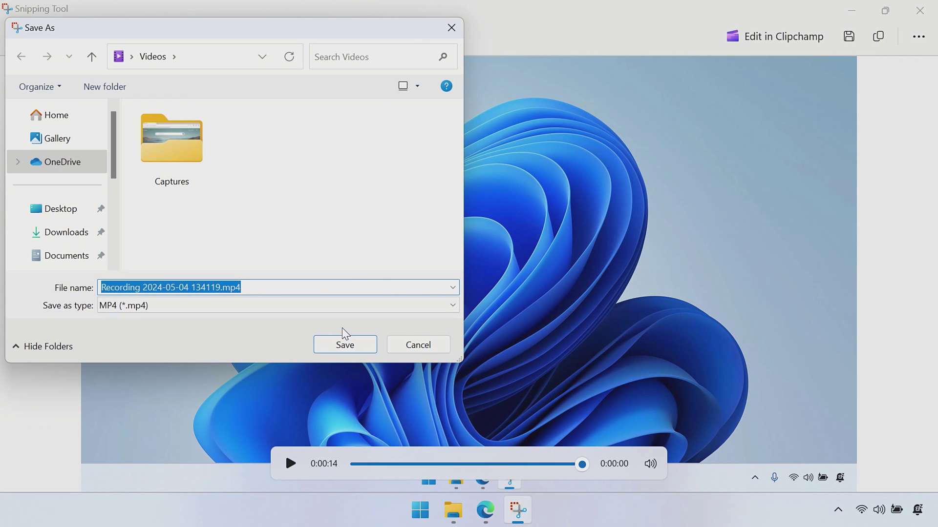
click(341, 347)
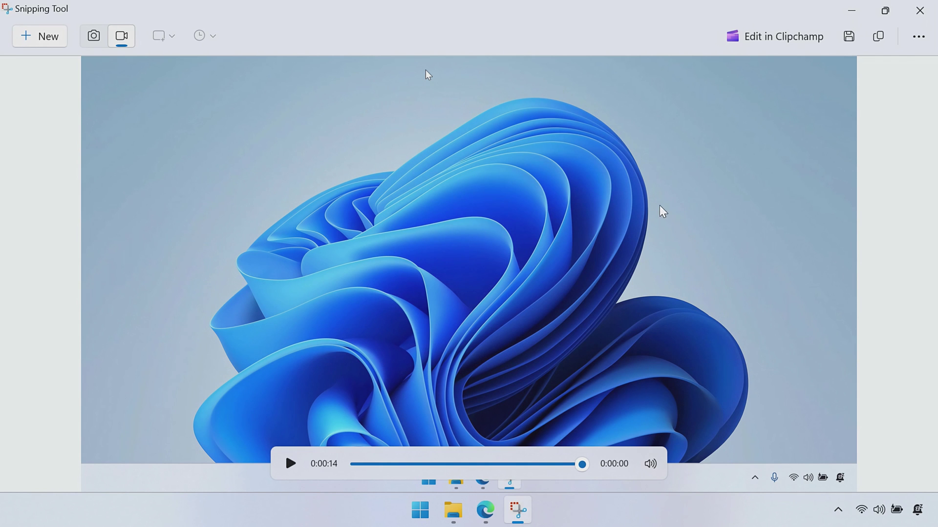
- Close Snipping Tool and launch Xbox Game Bar from a Start search for 'game bar'
click(924, 16)
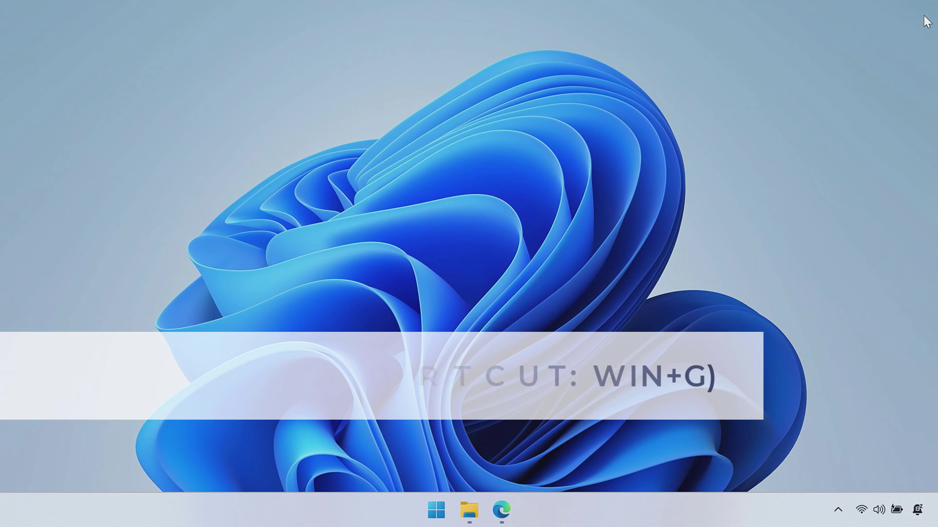
key(super)
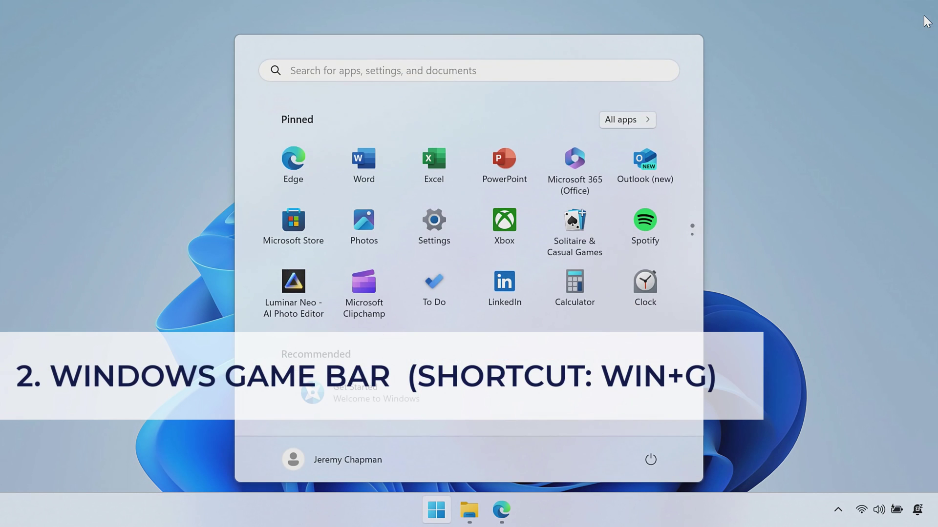
text(game)
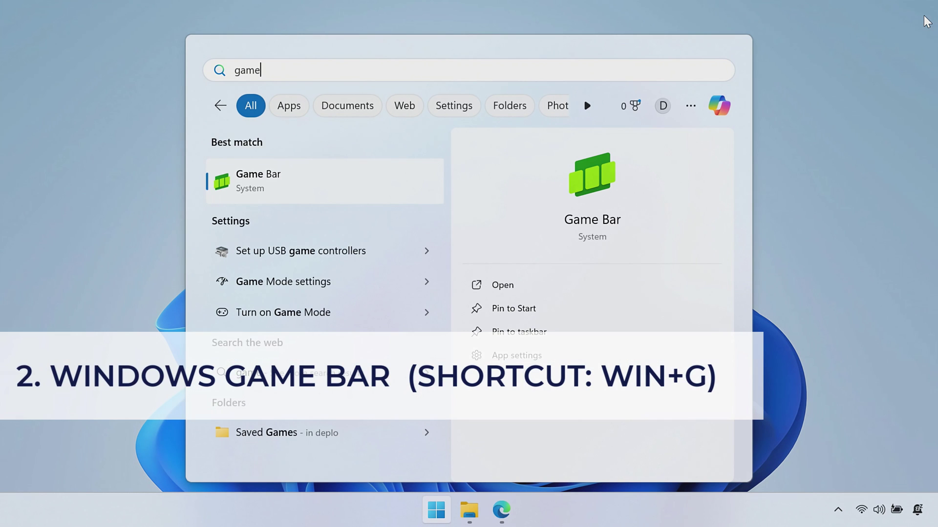
text( bar)
click(353, 186)
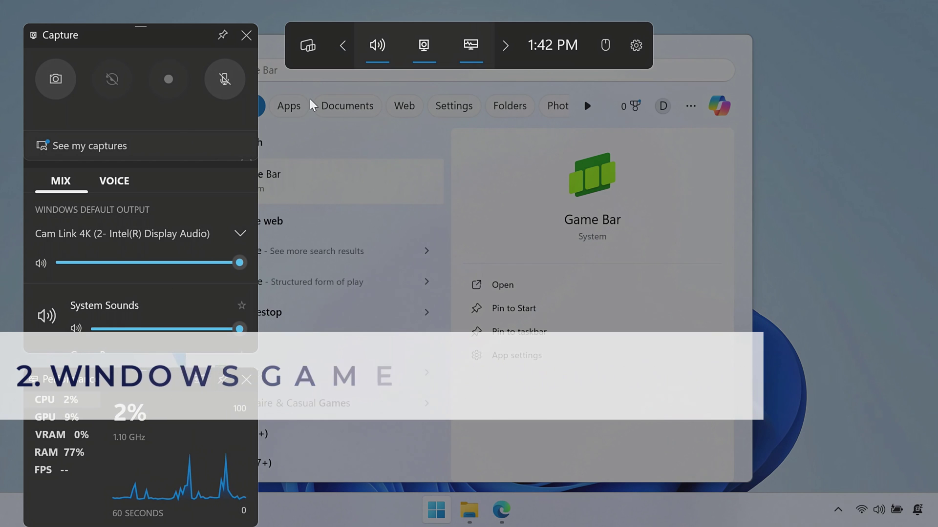
- Try recording the desktop, dismiss the unavailable notice, close Game Bar, and open Edge
click(171, 82)
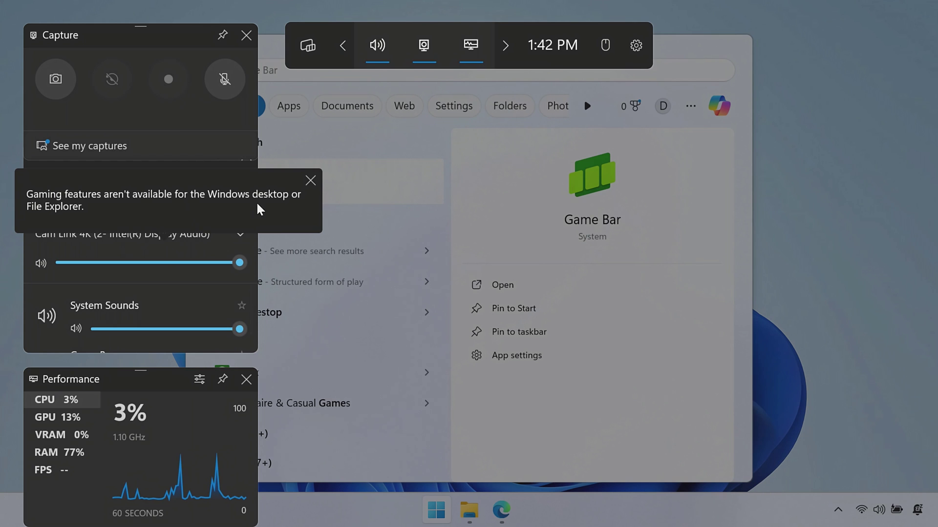
click(309, 179)
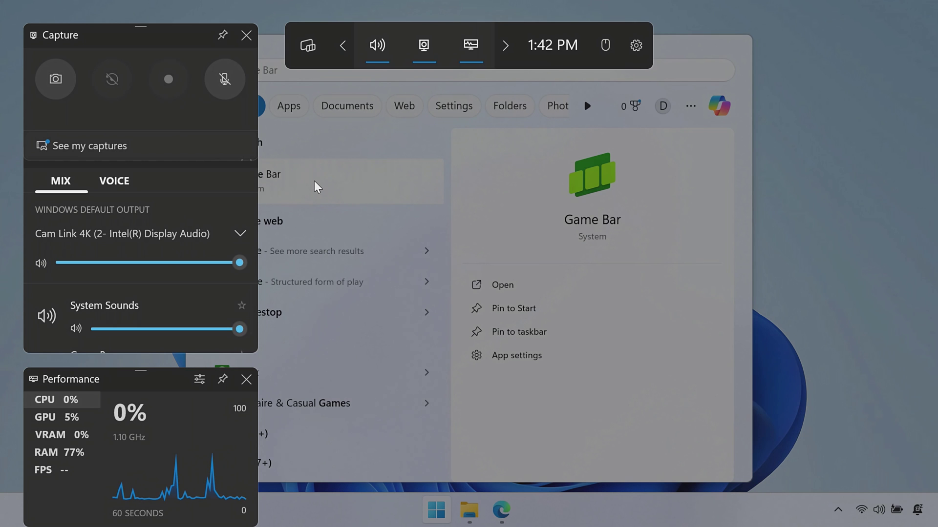
click(353, 187)
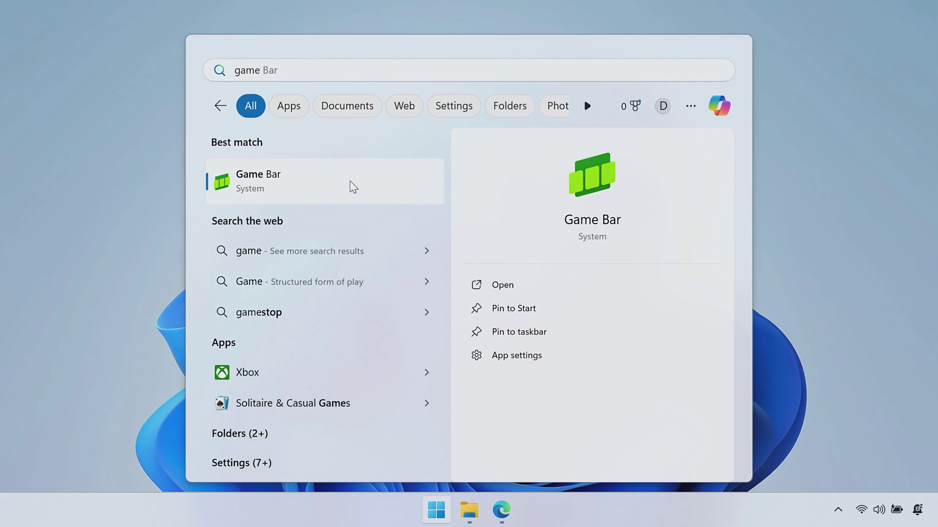
click(505, 517)
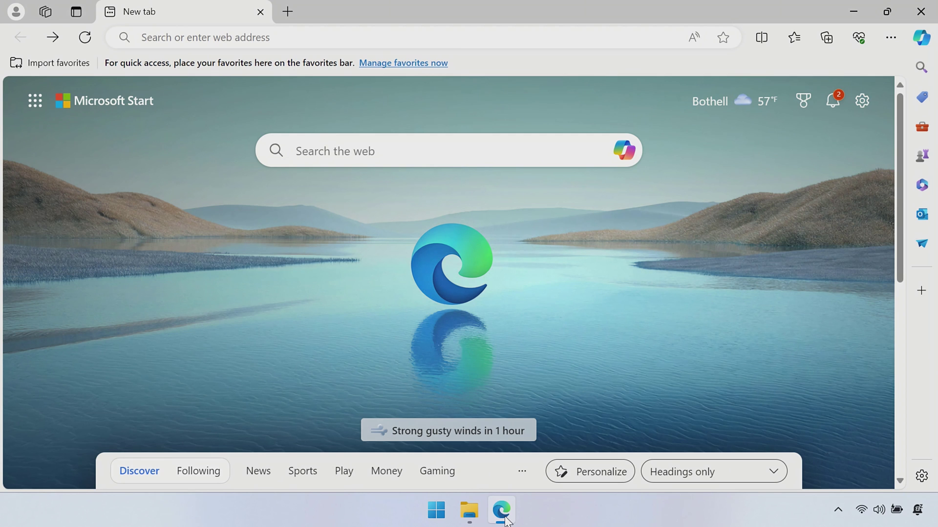
- Start a Game Bar recording of the Edge window and hide the overlay
key(super+g)
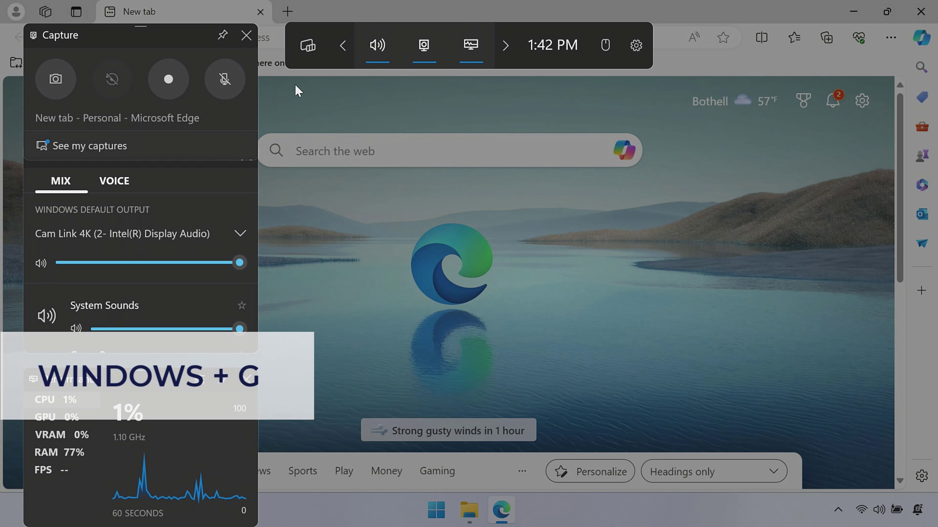
click(169, 79)
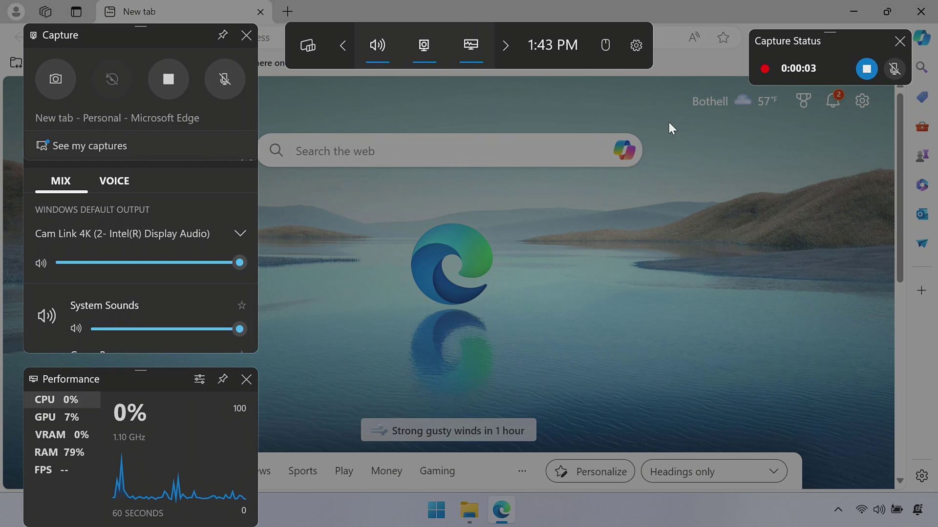
click(445, 286)
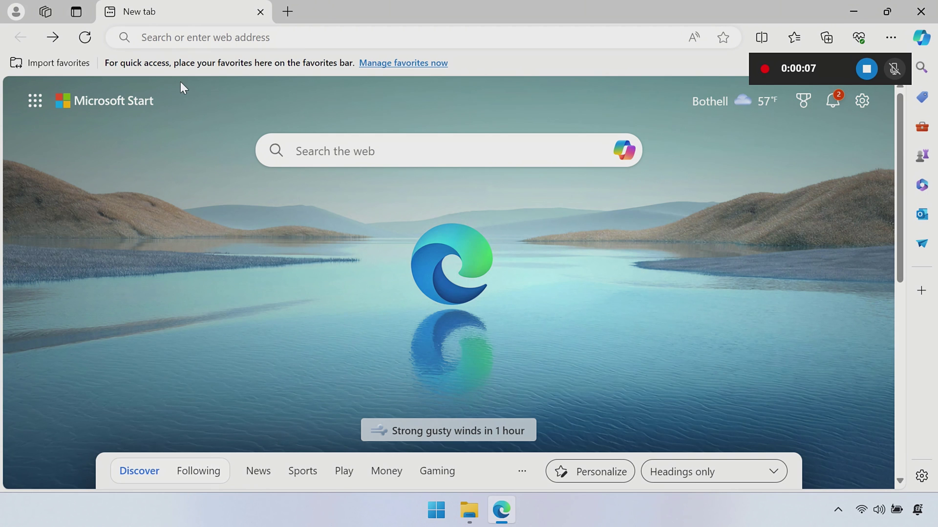
- Enter 'outlo' in the address bar and go to outlook.com
click(180, 38)
text(outlook.com)
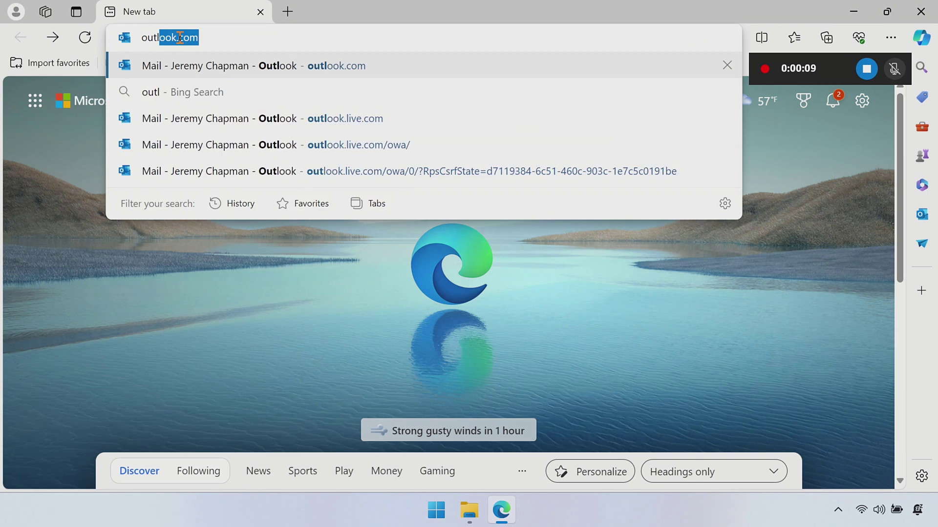
key(Return)
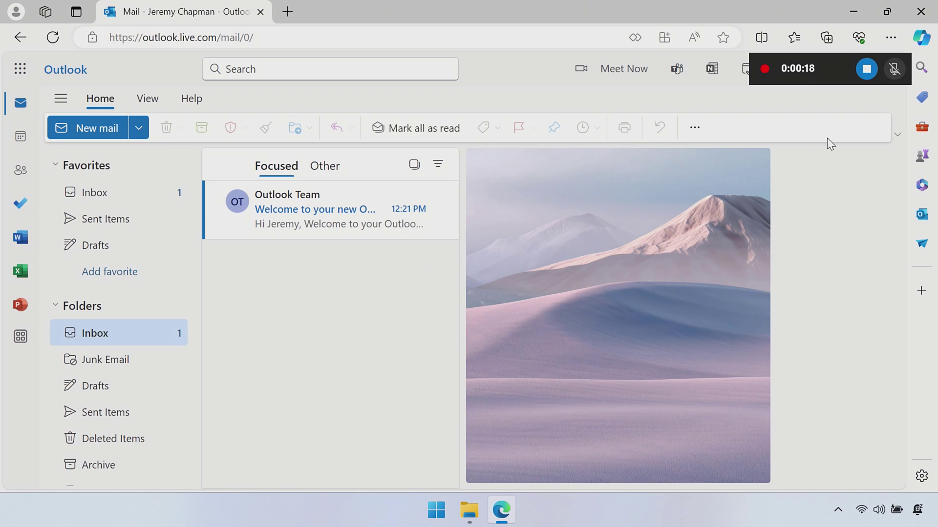
- Stop the Edge recording and show the Game Bar widget list
click(867, 69)
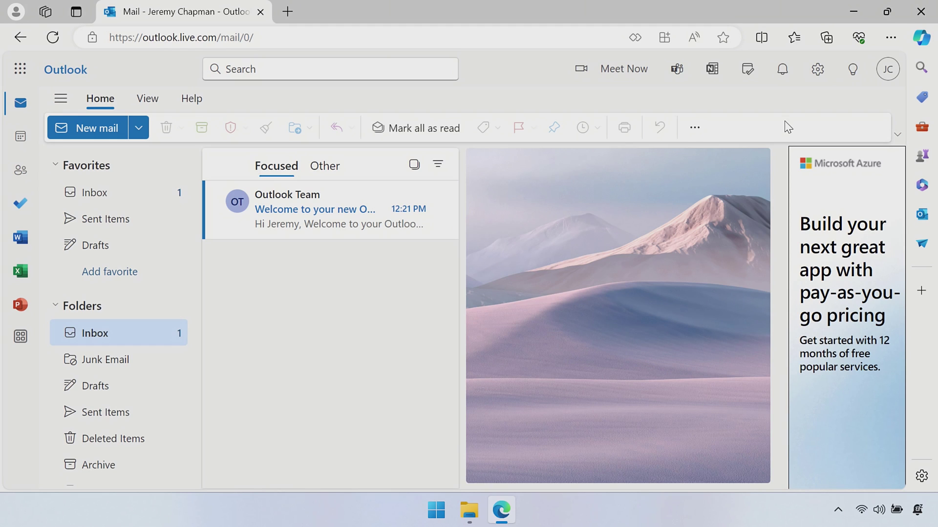
key(super+g)
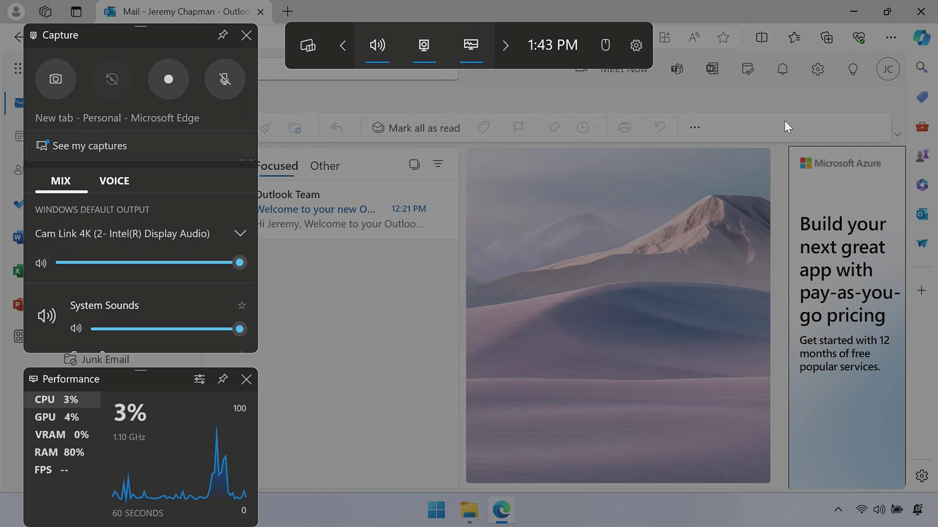
click(308, 46)
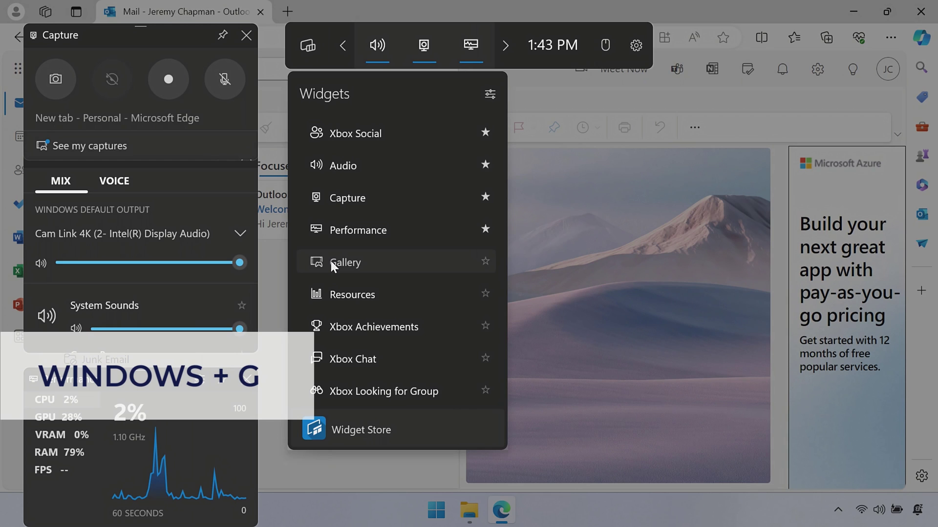
- Open the Gallery, play the 13.0 MB Edge clip, and request its file location
click(331, 263)
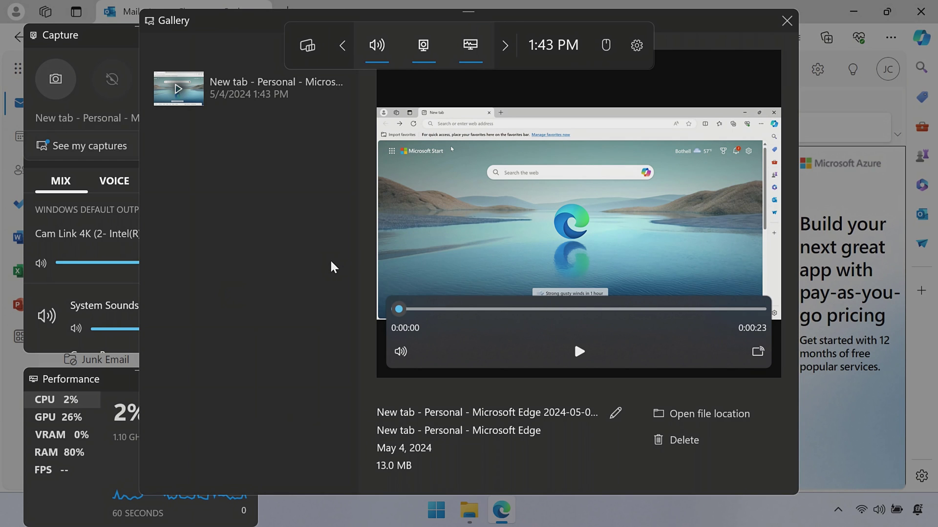
click(579, 351)
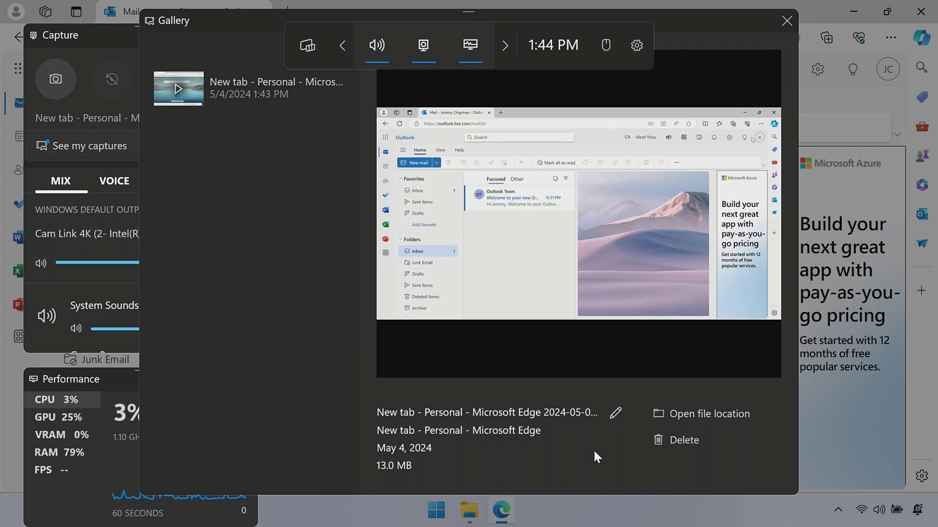
click(685, 413)
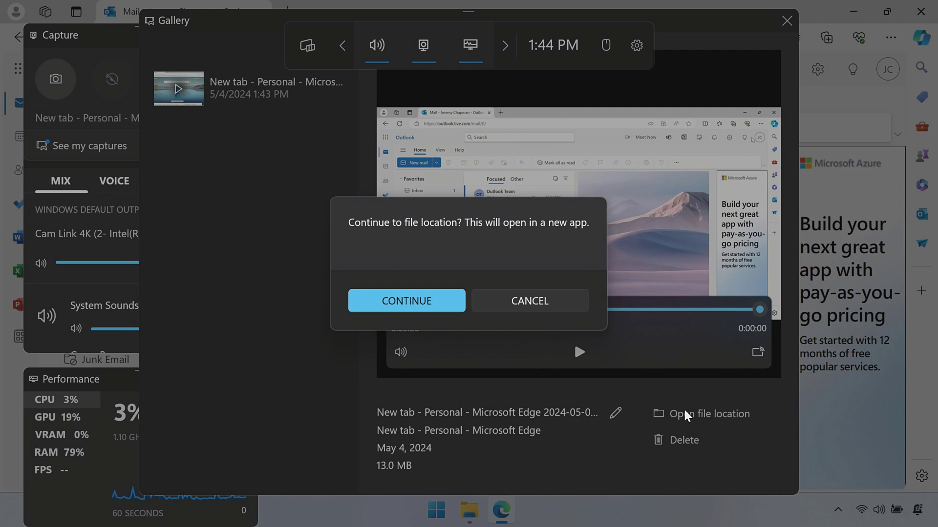
- Open Videos\Captures in File Explorer to find the Edge MP4, then close the window
click(441, 305)
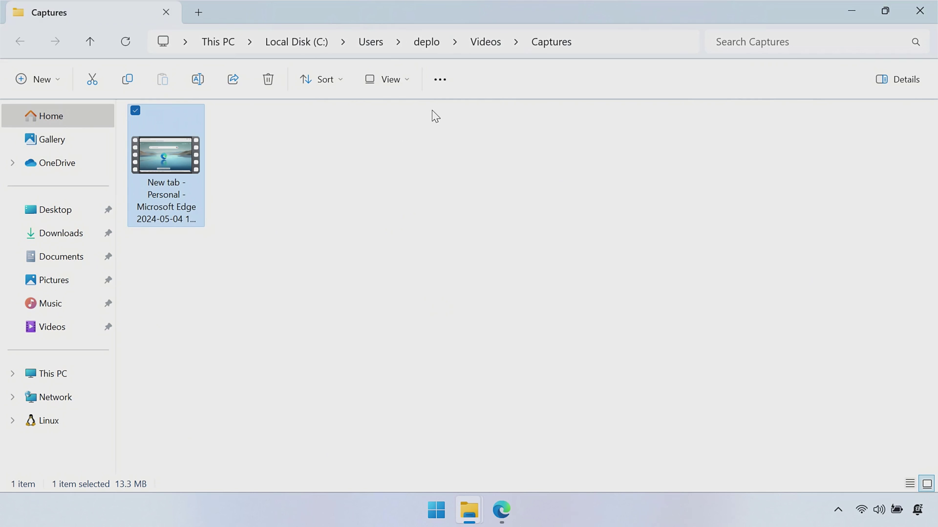
click(58, 332)
double_click(168, 150)
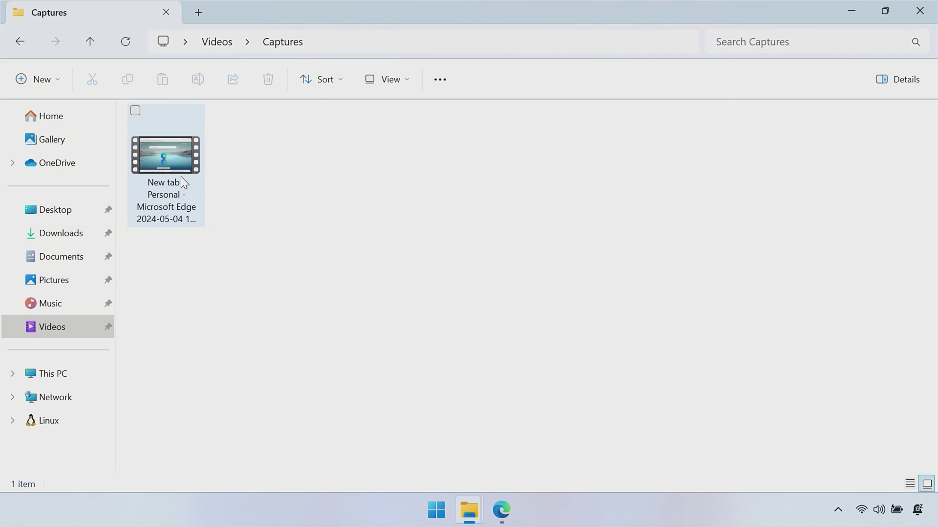
mouse_move(181, 179)
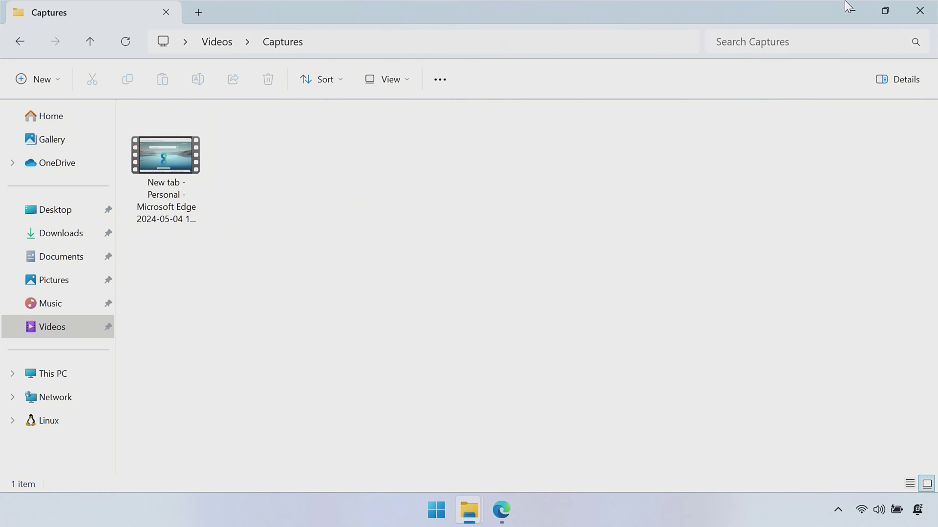
click(917, 14)
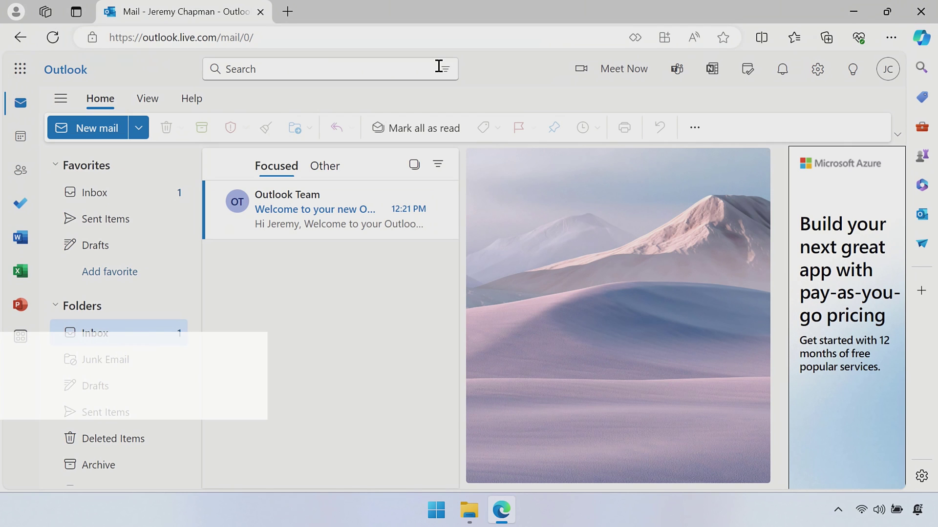
- Launch Clipchamp from the Microsoft 365 app launcher and create a new empty Untitled video project
click(20, 73)
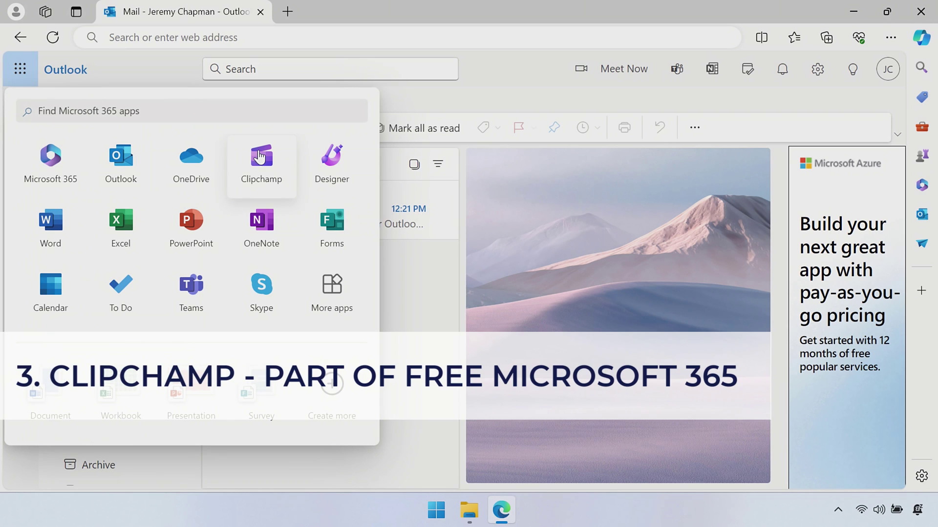
click(259, 157)
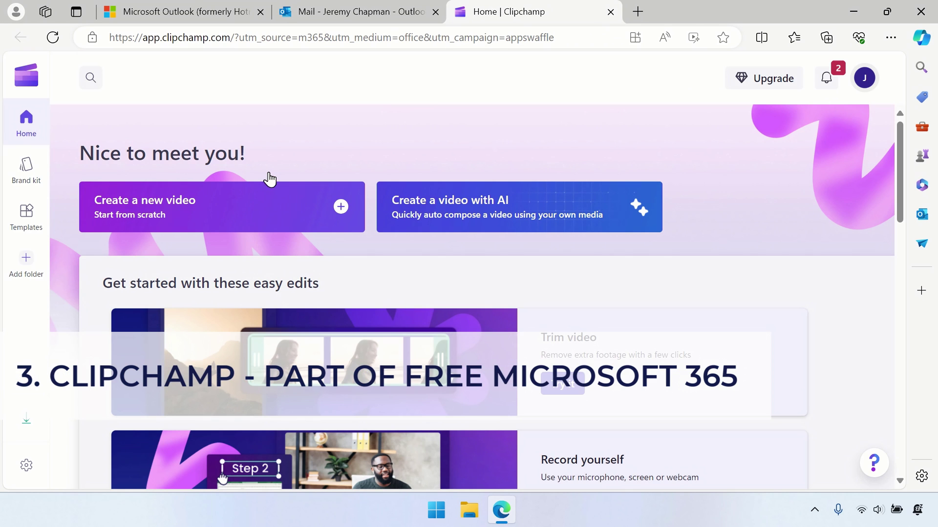
click(274, 212)
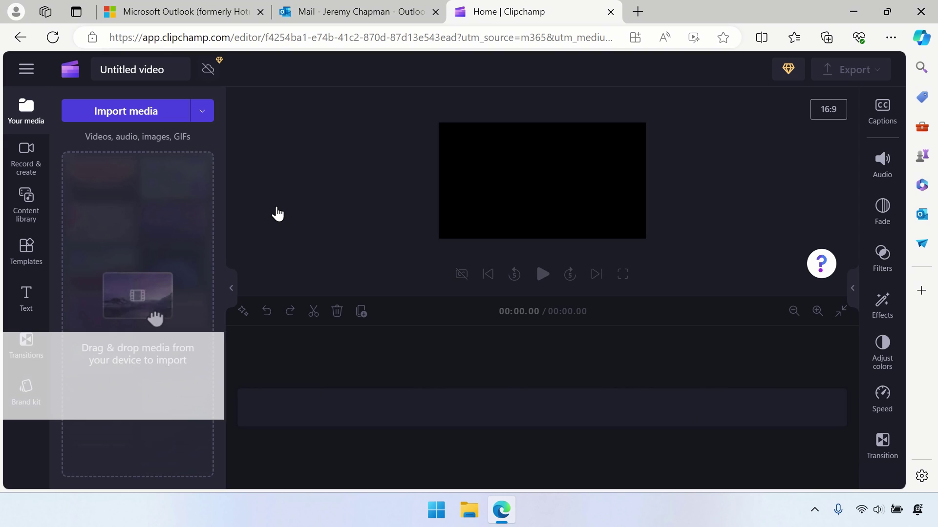
- Choose screen recording under Record & create and allow microphone access
click(24, 157)
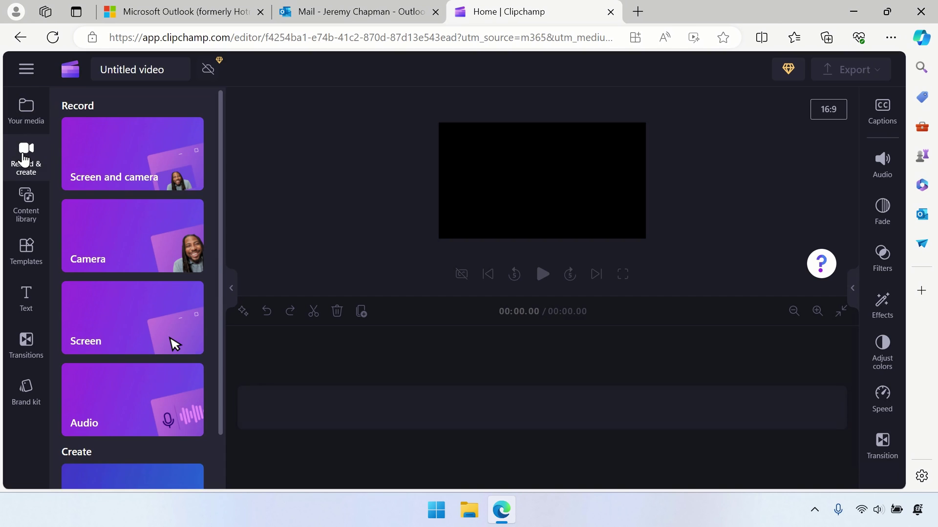
click(105, 319)
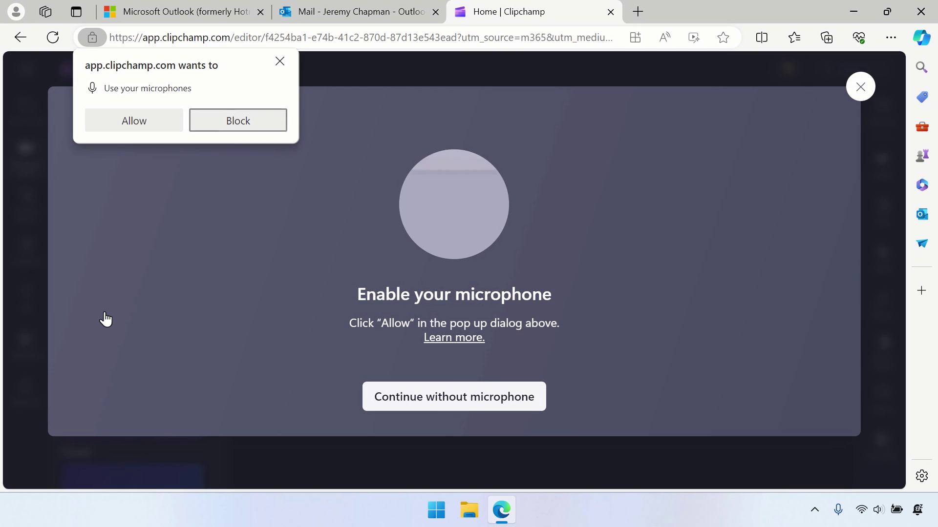
click(135, 122)
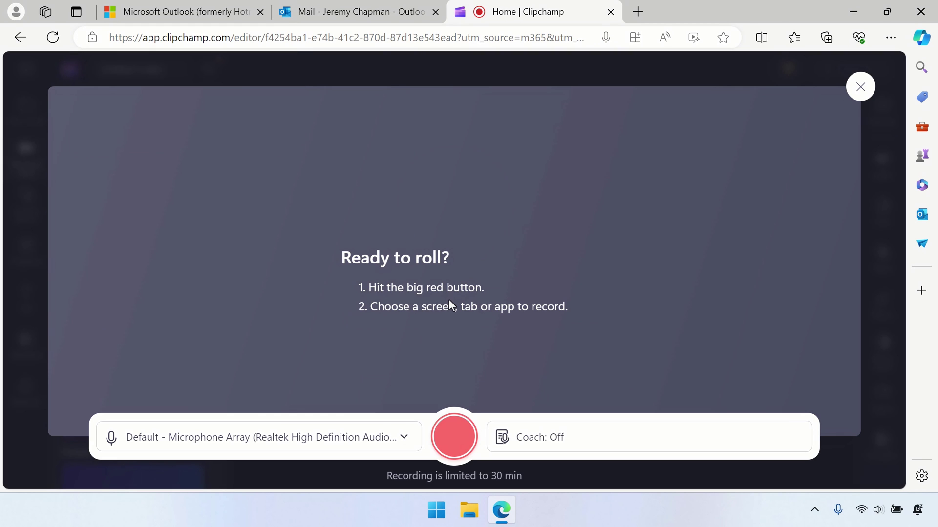
- Start recording and share the Entire Screen
click(450, 447)
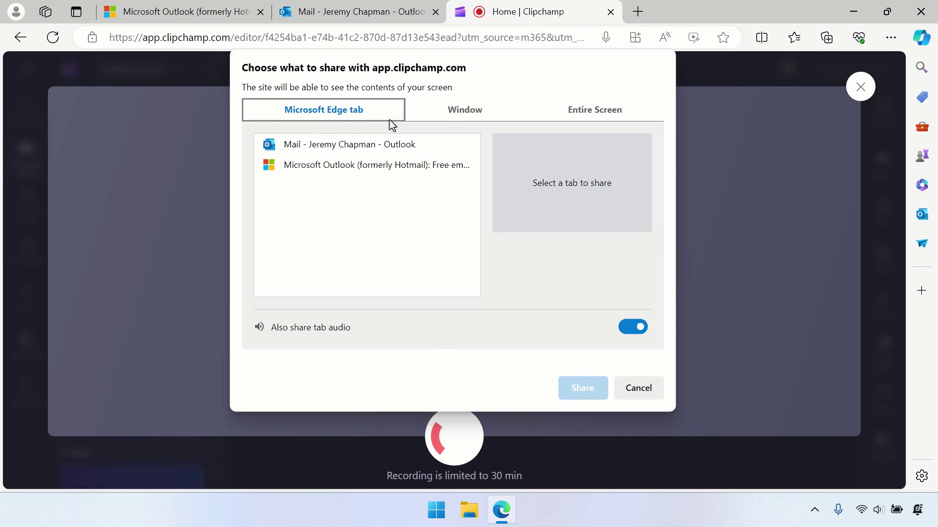
click(465, 114)
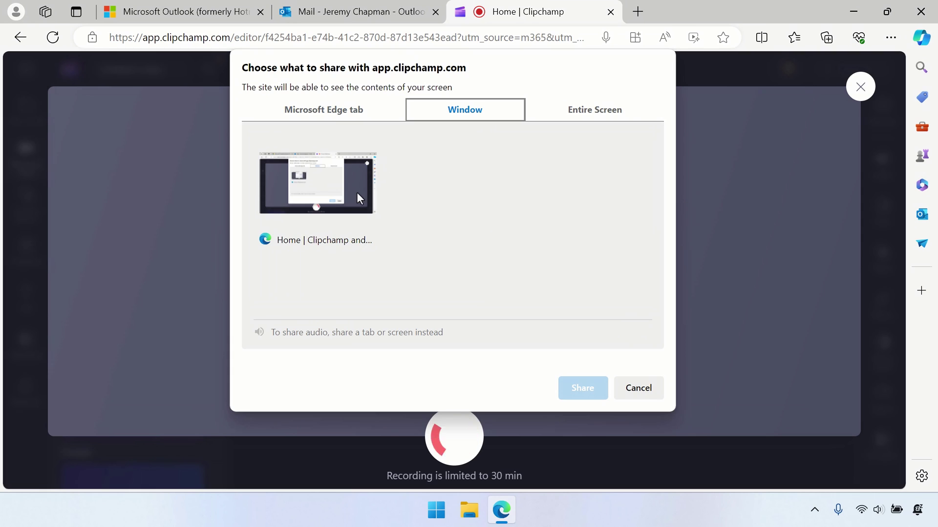
click(596, 114)
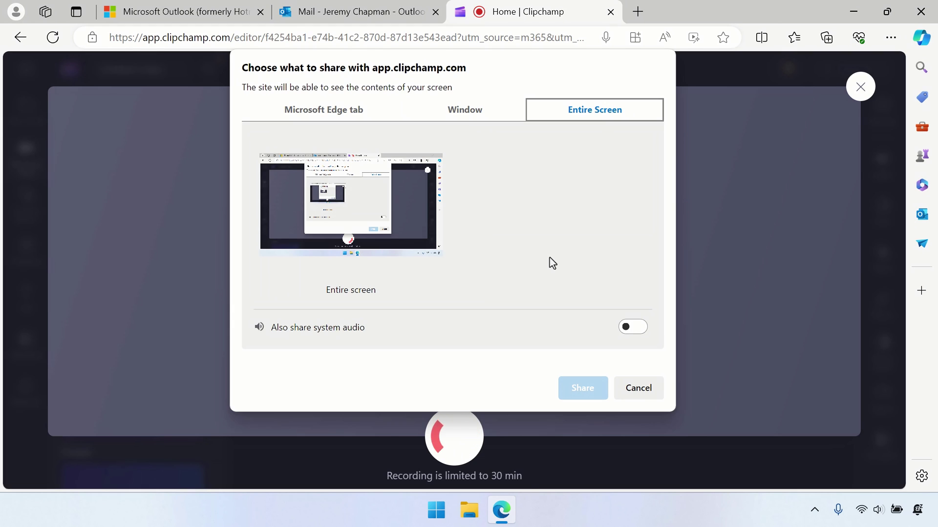
click(395, 205)
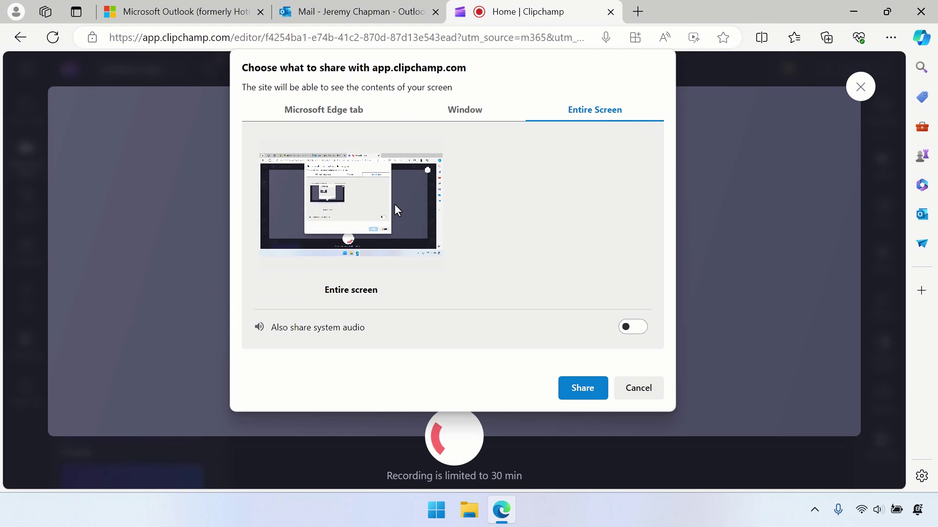
click(584, 391)
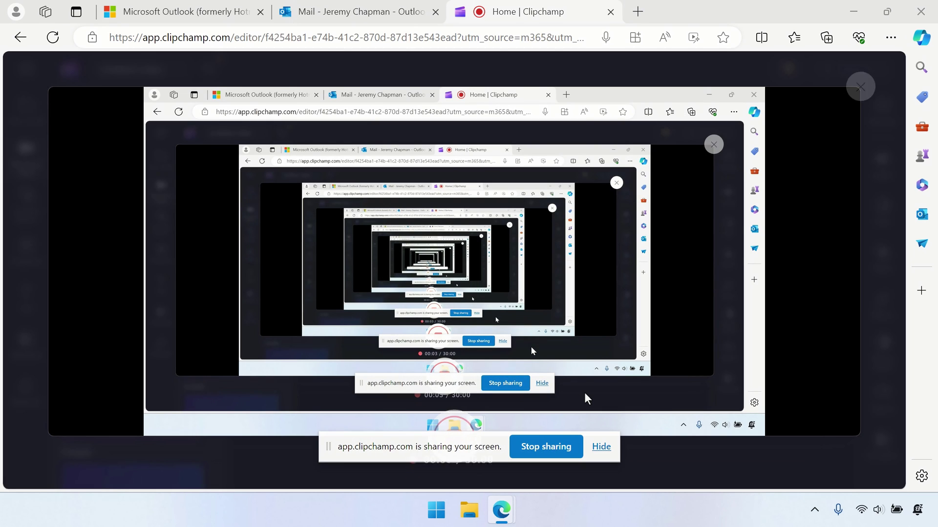
- Close the Microsoft 365 apps list, dismiss the sharing and account notices, and close the Outlook page
click(419, 10)
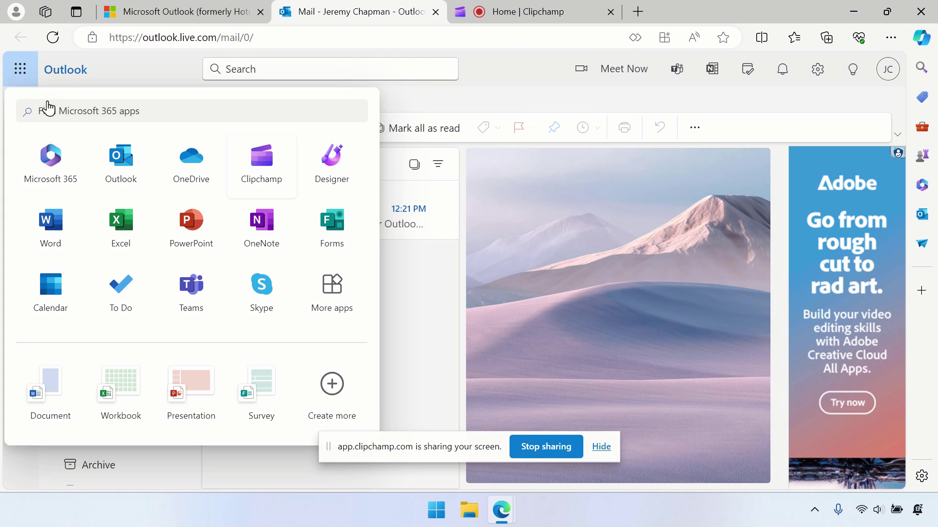
click(119, 127)
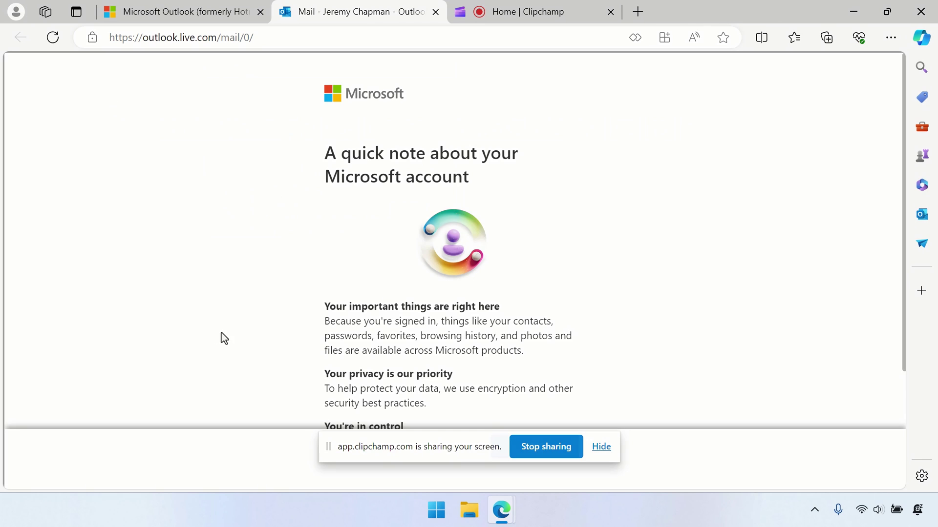
click(602, 447)
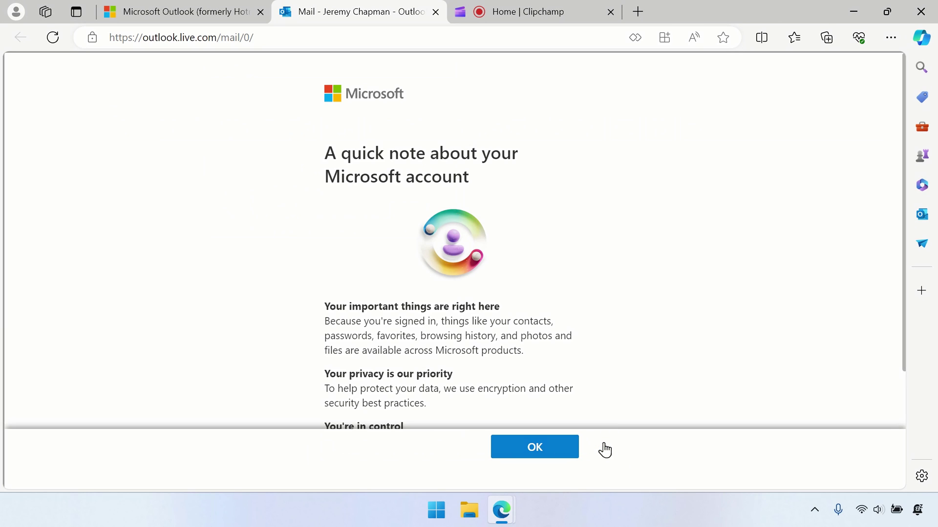
click(555, 451)
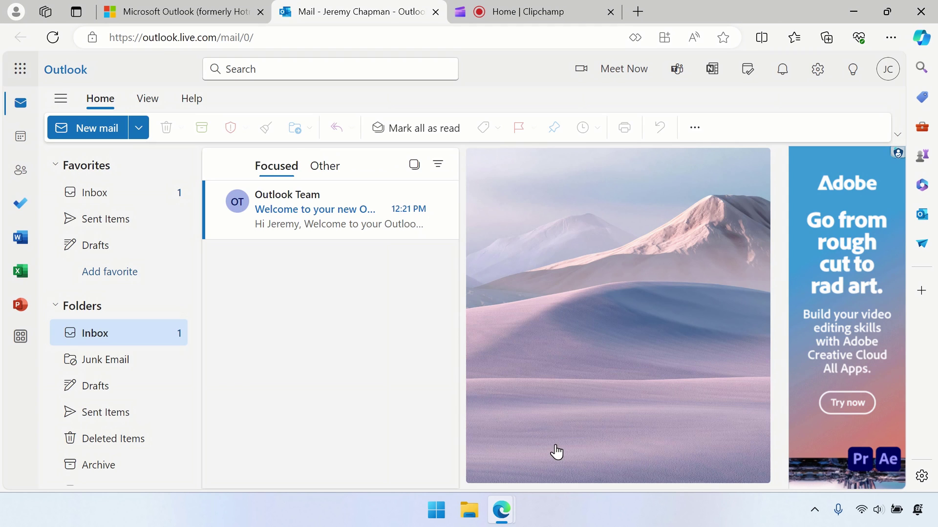
click(204, 15)
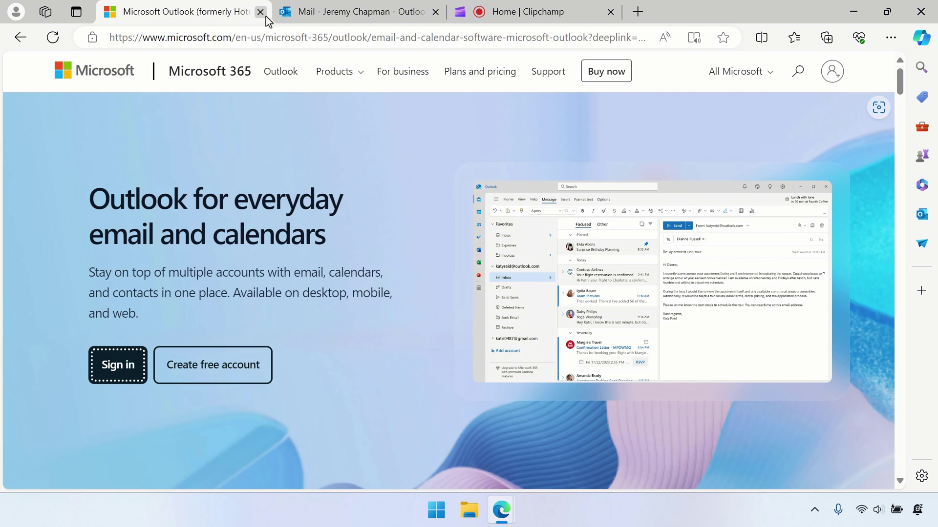
click(261, 12)
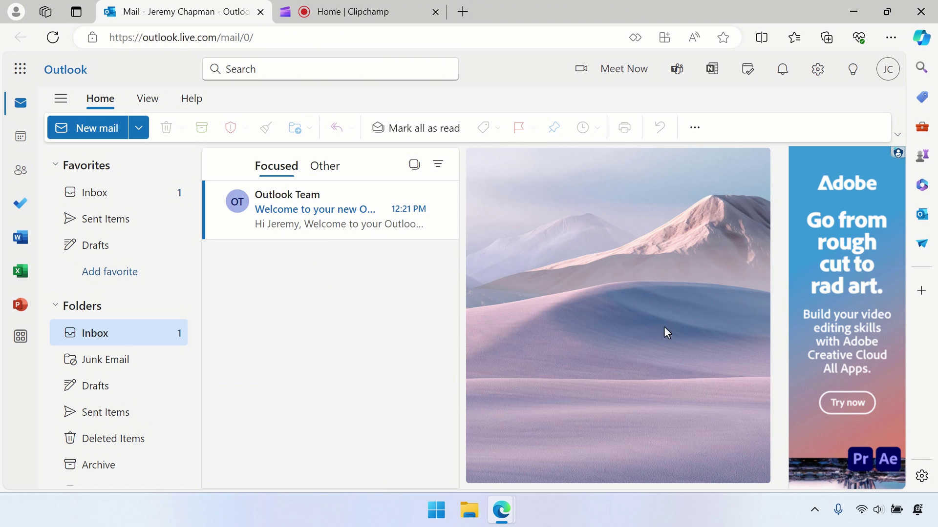
- Return to the Clipchamp tab and stop the screen recording at 00:30
scroll(119, 376, down, 3)
scroll(119, 377, up, 3)
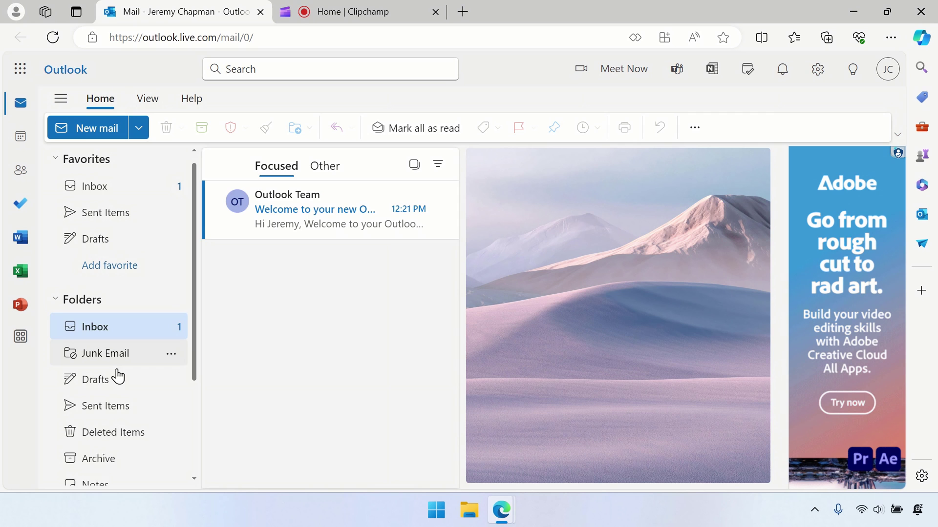
click(376, 20)
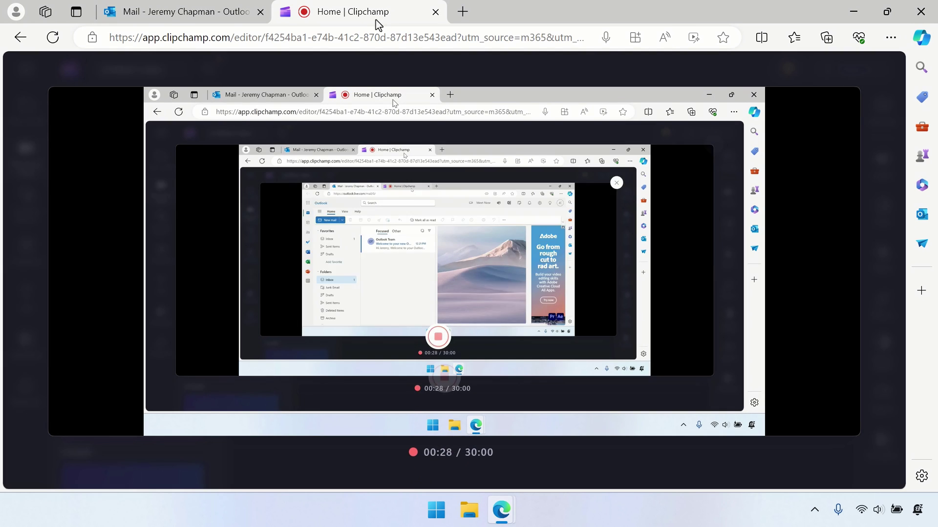
mouse_move(415, 382)
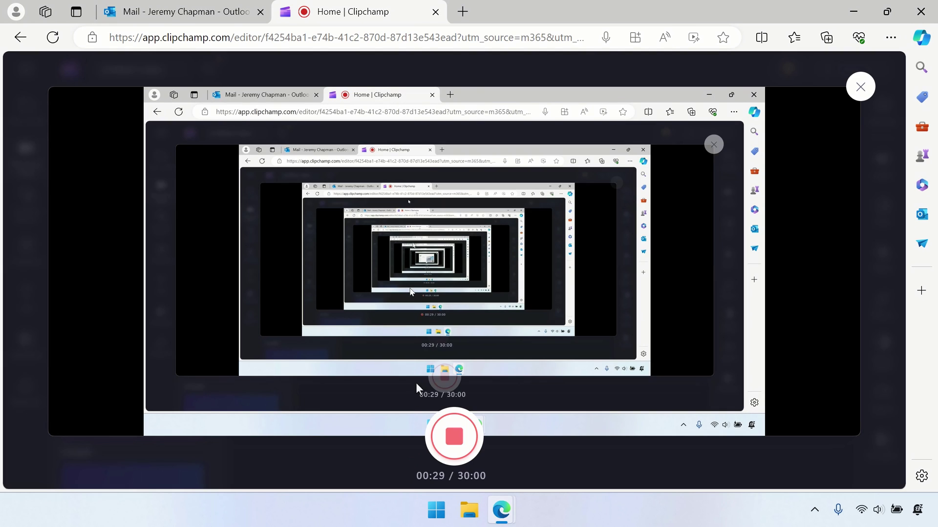
click(453, 448)
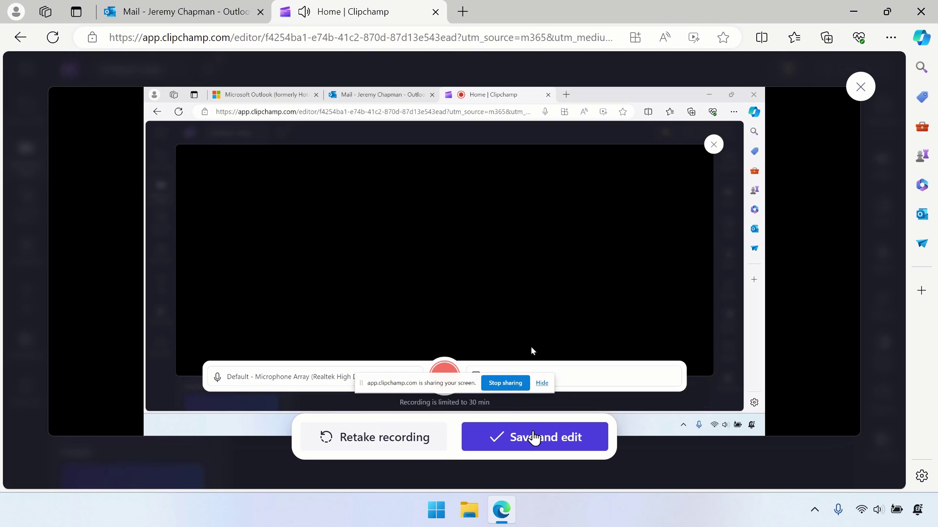
- Choose Save and edit so the 00:31.07 recording lands on the timeline and downloads as WebM
click(535, 438)
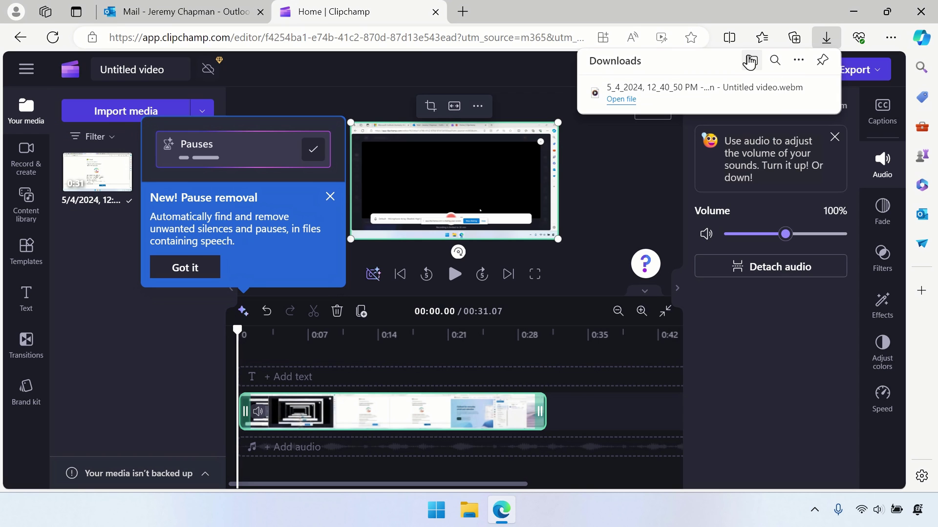
- Show the 7,787 KB WebM recording in Downloads, widen the Name column, then close File Explorer
click(752, 59)
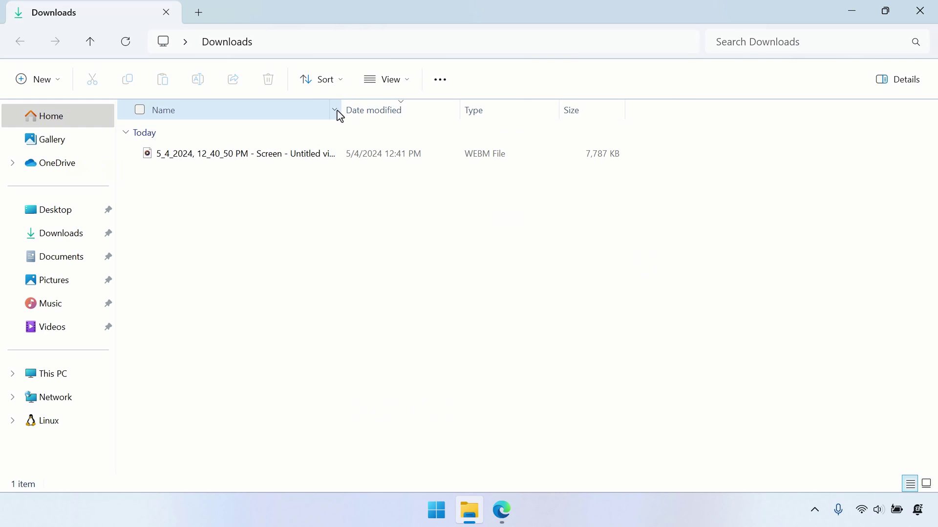
drag(342, 107, 420, 125)
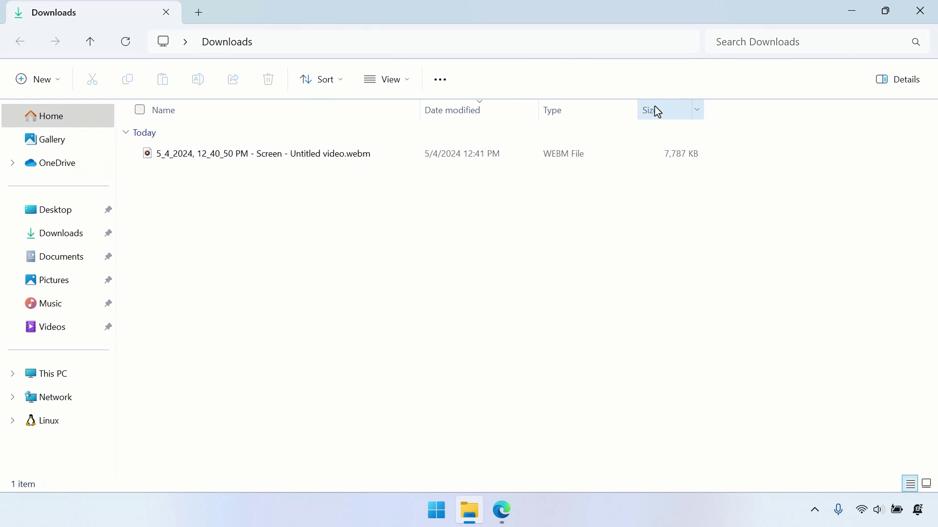
click(927, 13)
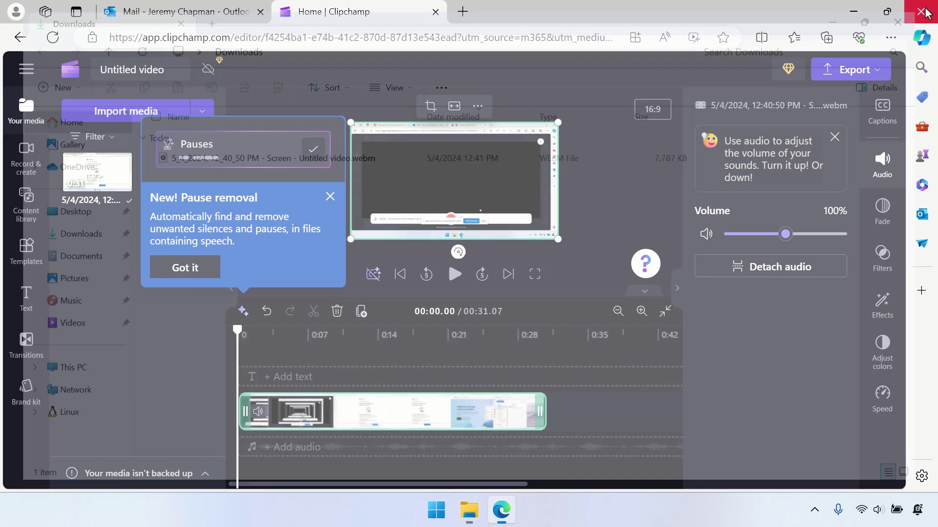
- Dismiss the Pause removal tip and export the video at 1080p
click(331, 196)
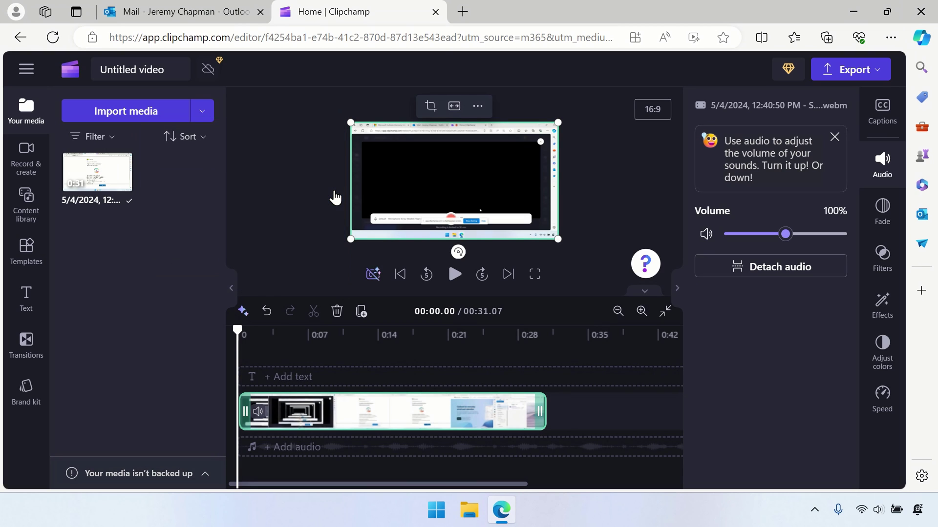
click(858, 80)
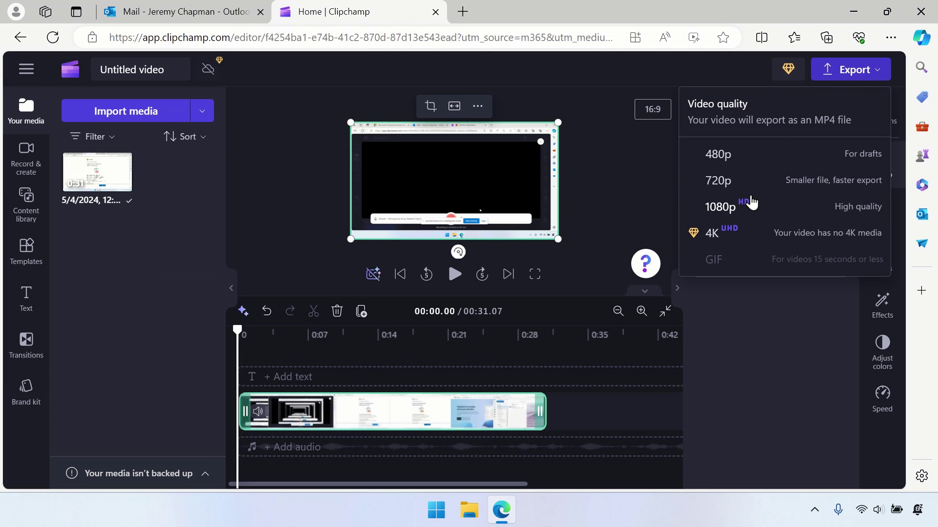
click(751, 203)
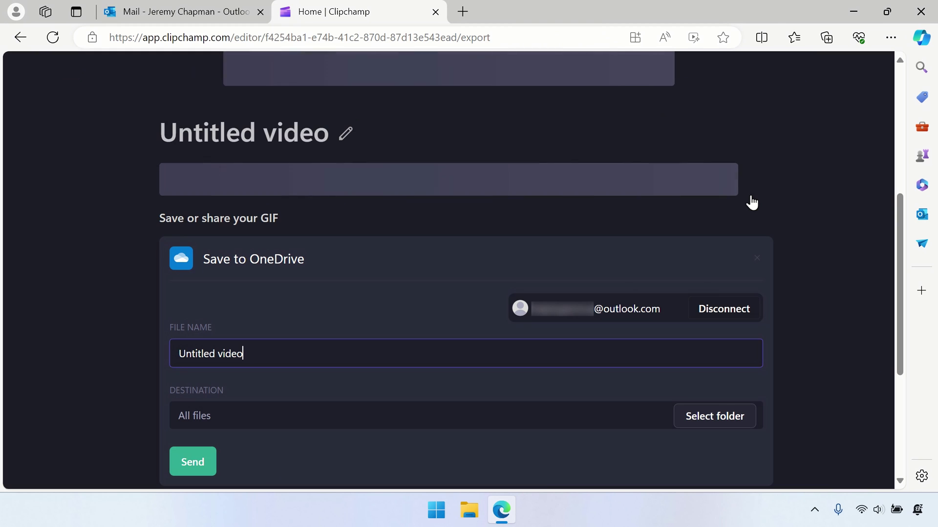
- Name the OneDrive copy 'webm to mp4 test' while the 31-second, 9.77 MB export finishes
key(BackSpace)
key(BackSpace)
key(BackSpace)
key(BackSpace)
key(BackSpace)
key(BackSpace)
key(BackSpace)
key(BackSpace)
key(BackSpace)
key(BackSpace)
key(BackSpace)
key(BackSpace)
key(BackSpace)
key(BackSpace)
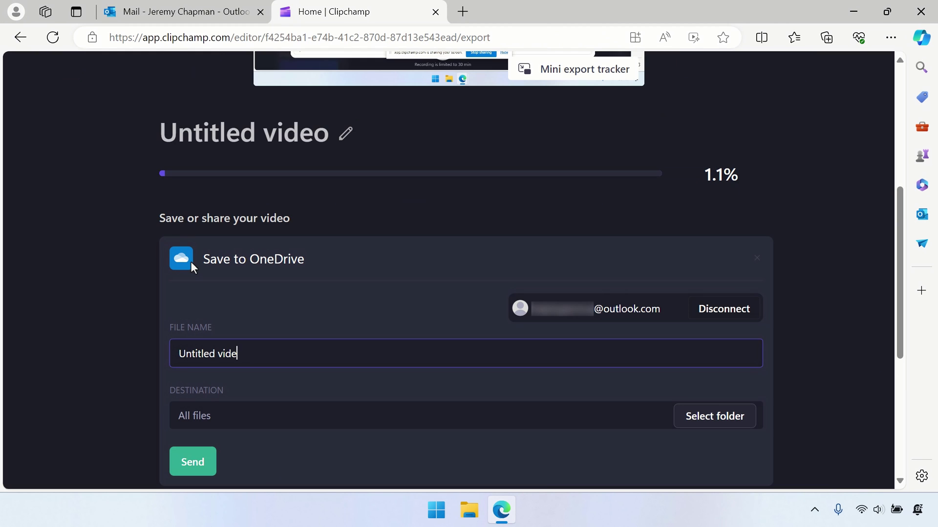
click(191, 267)
click(191, 267)
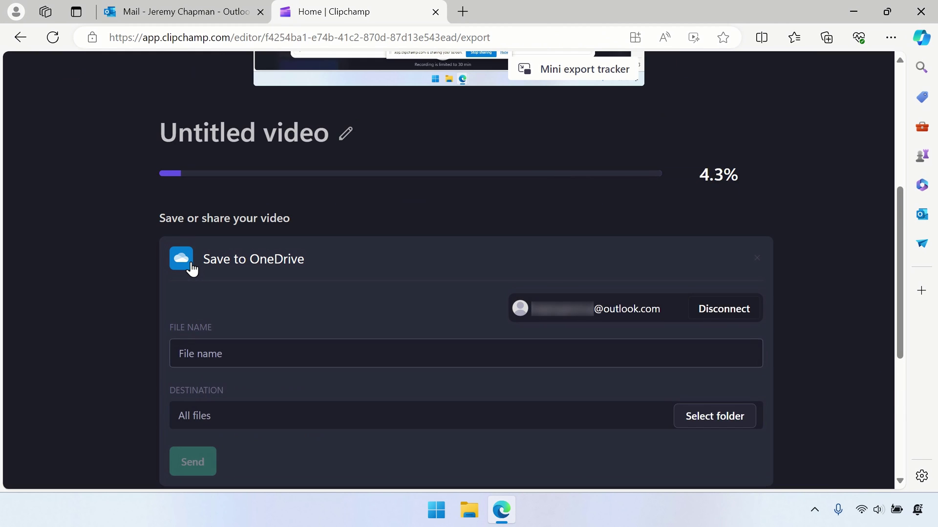
scroll(192, 268, down, 5)
scroll(320, 257, up, 10)
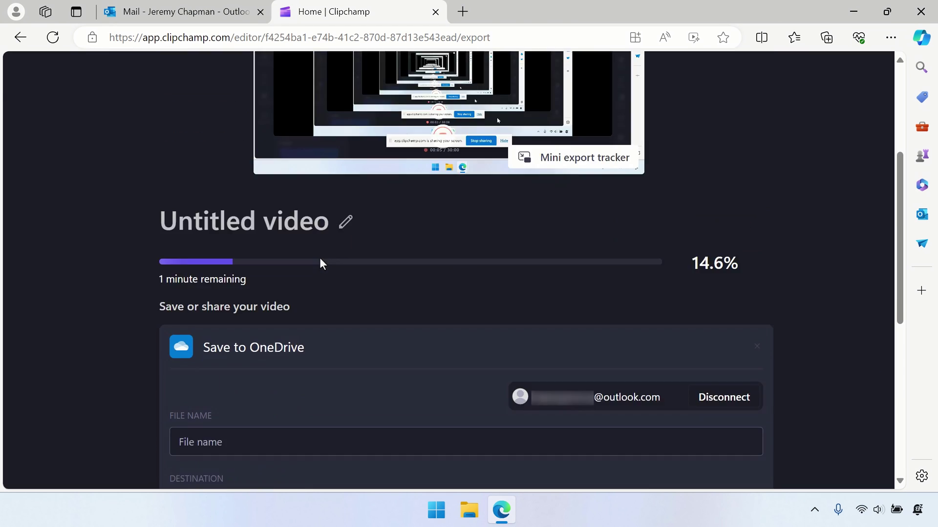
scroll(396, 291, down, 4)
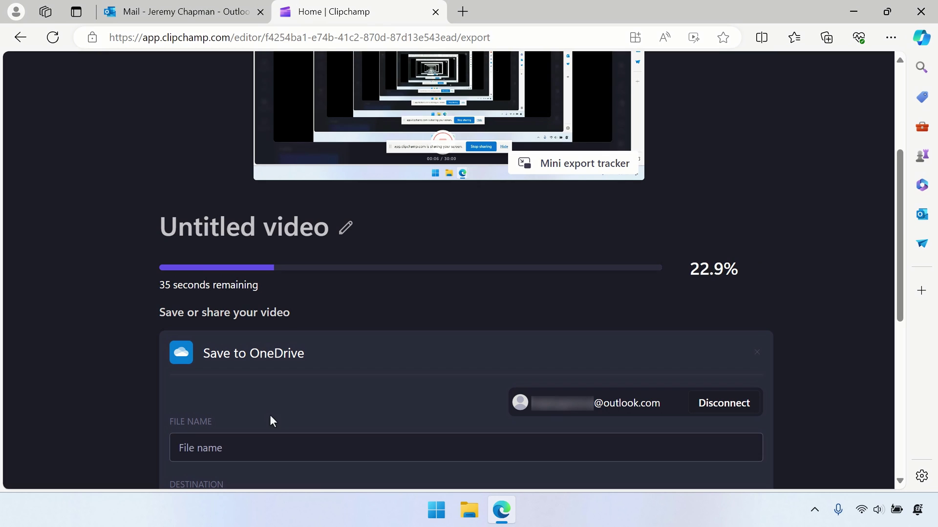
click(240, 446)
text(webm to mp4)
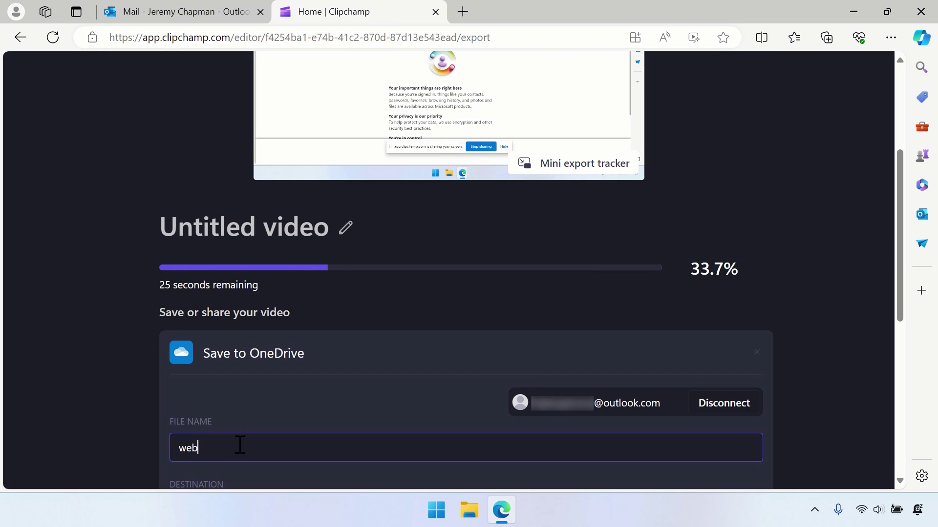
text( test)
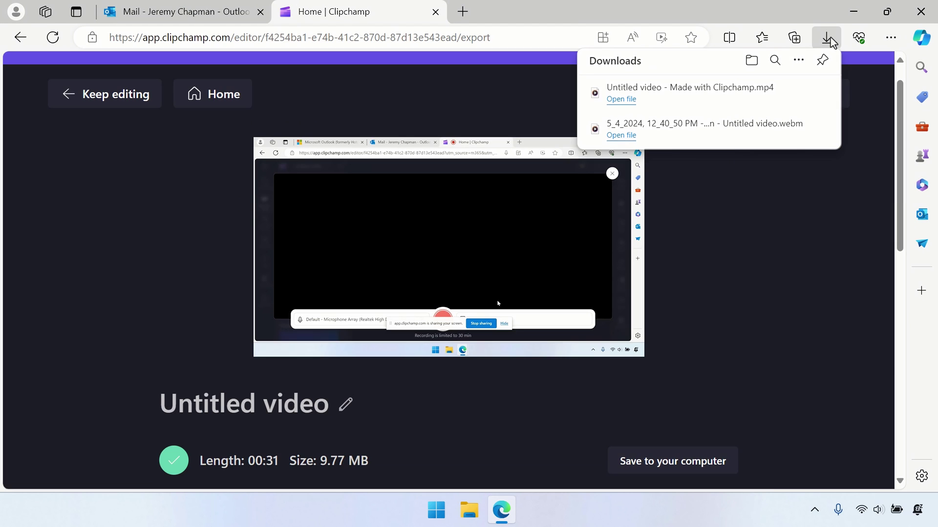
click(826, 38)
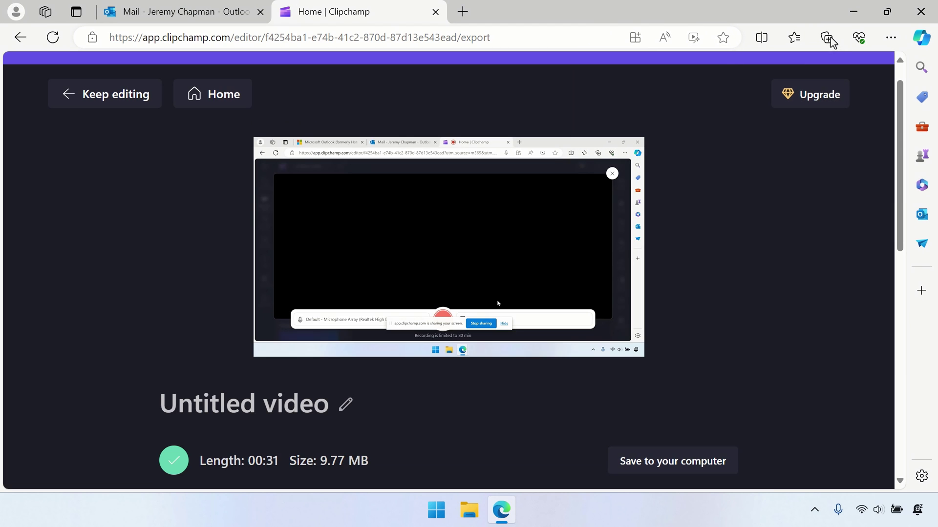
- Rename the export to 'Video - Made with Clipchamp.mp4' and save it in the Videos folder
click(635, 461)
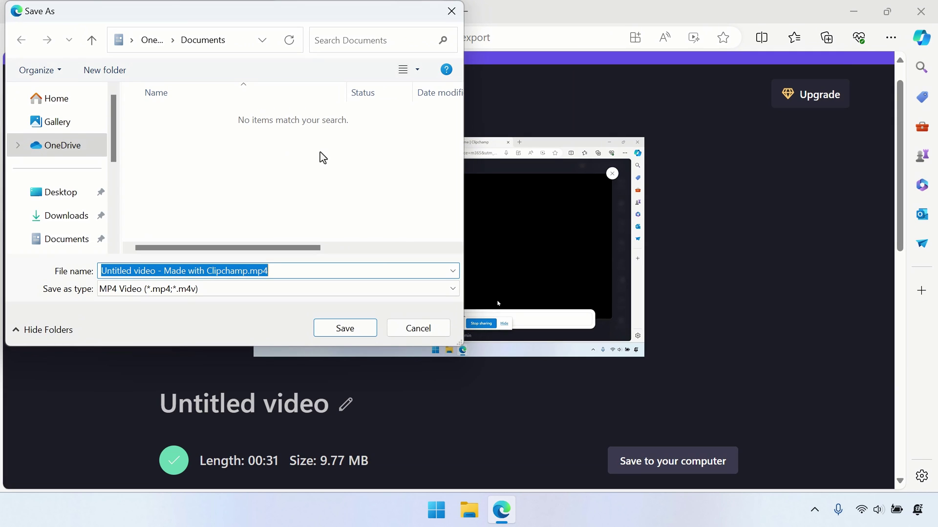
click(133, 271)
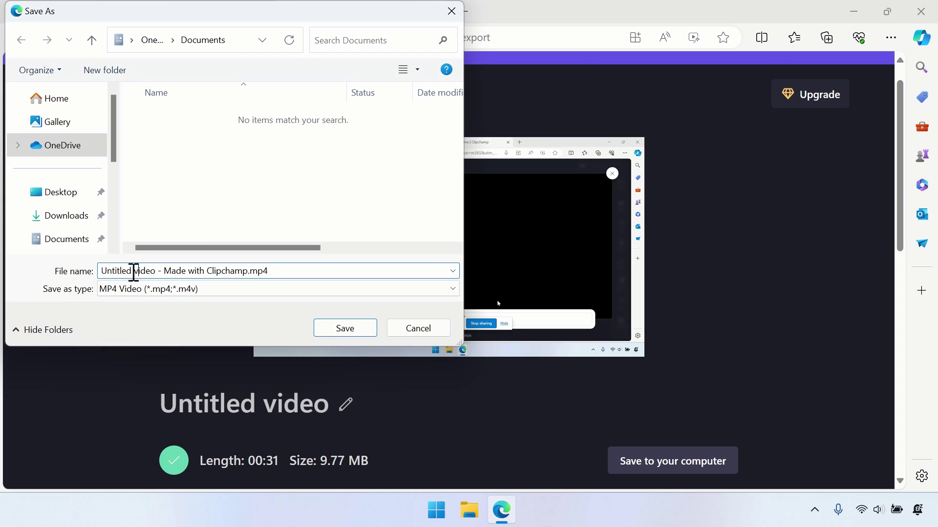
drag(133, 271, 38, 271)
text(V)
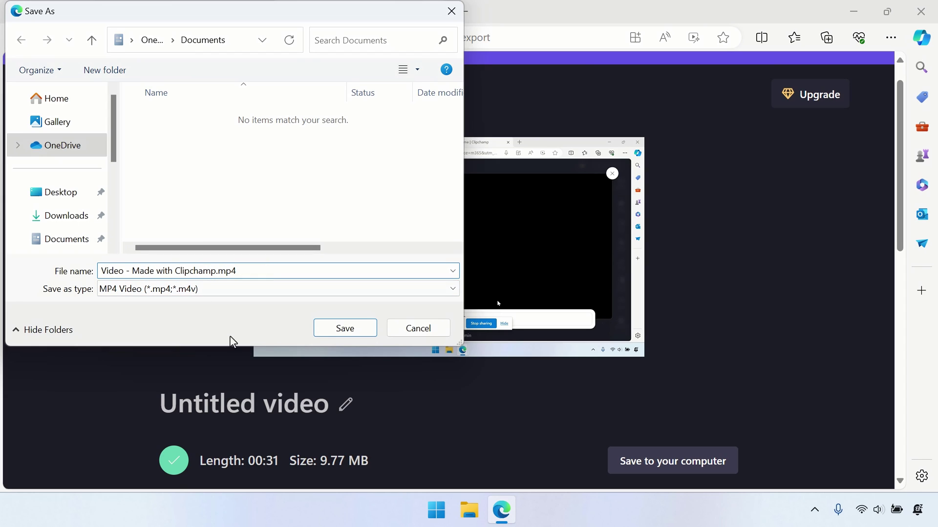
click(346, 330)
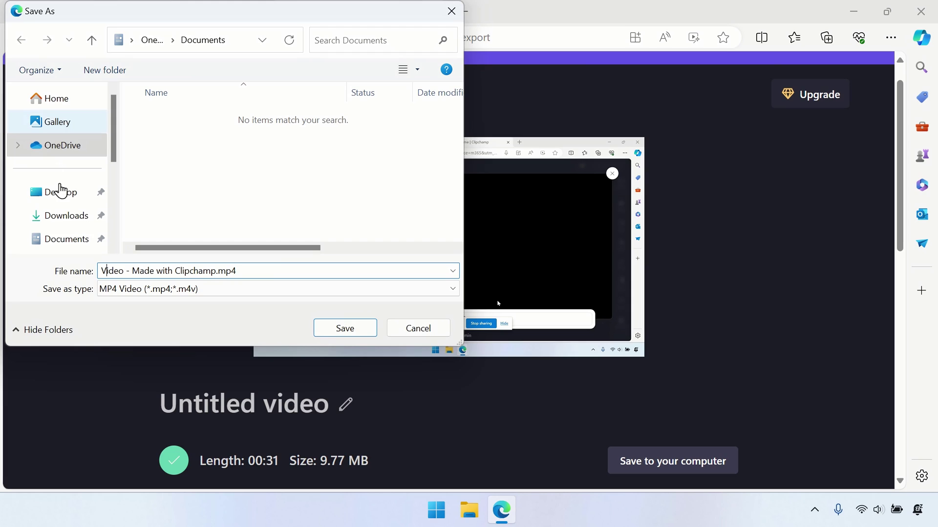
scroll(61, 190, down, 3)
click(57, 142)
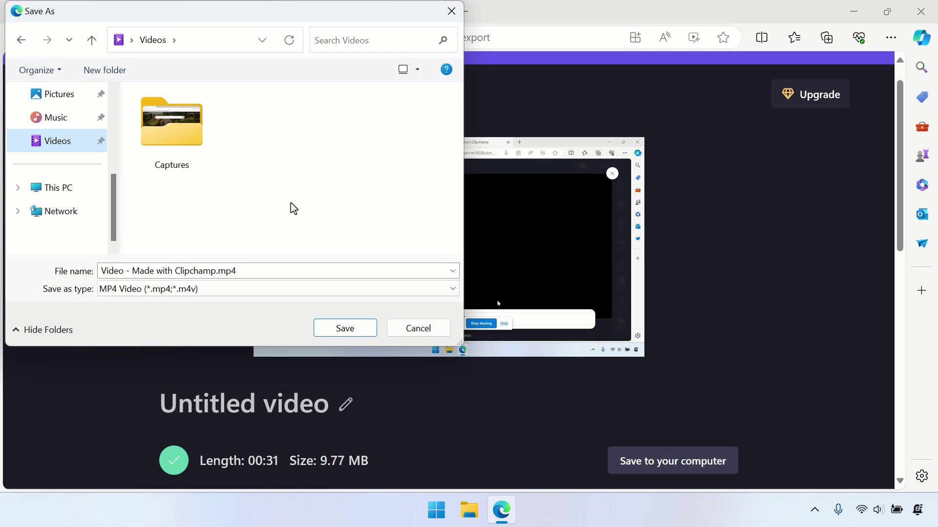
click(343, 328)
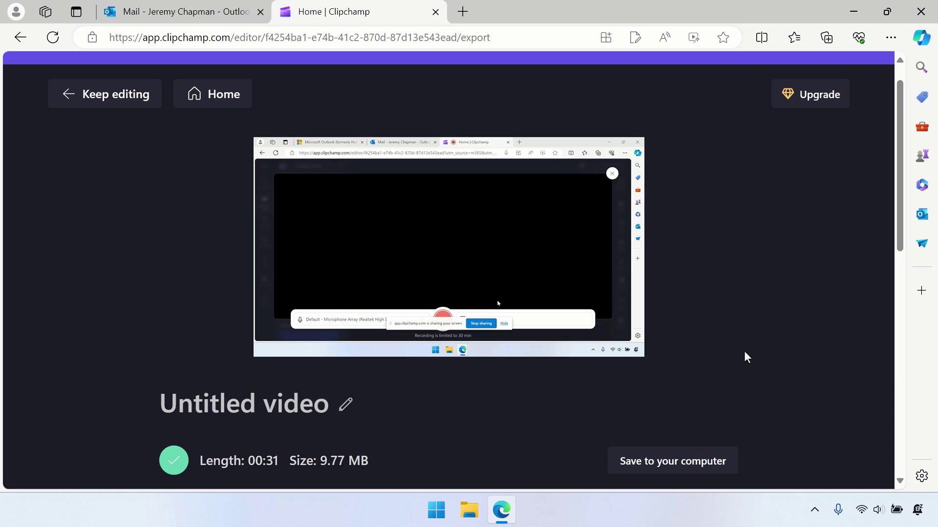
- Open File Explorer on the Videos folder showing the new MP4 beside Captures
click(466, 509)
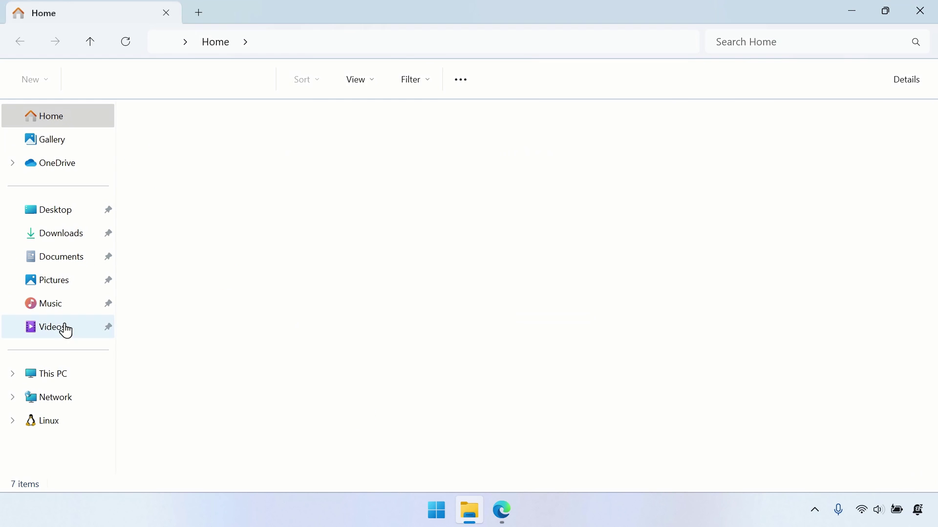
click(67, 327)
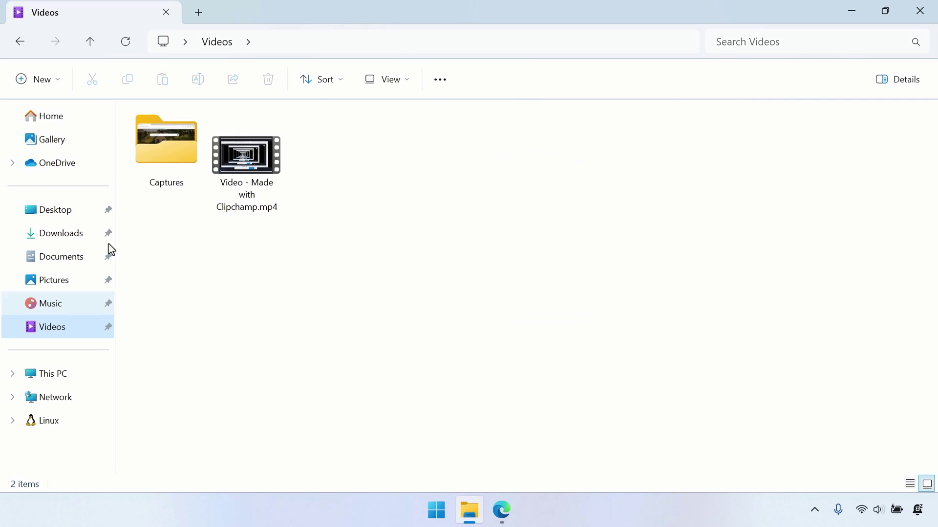
- Open 'Video - Made with Clipchamp.mp4' from Videos and play it in Media Player
double_click(245, 176)
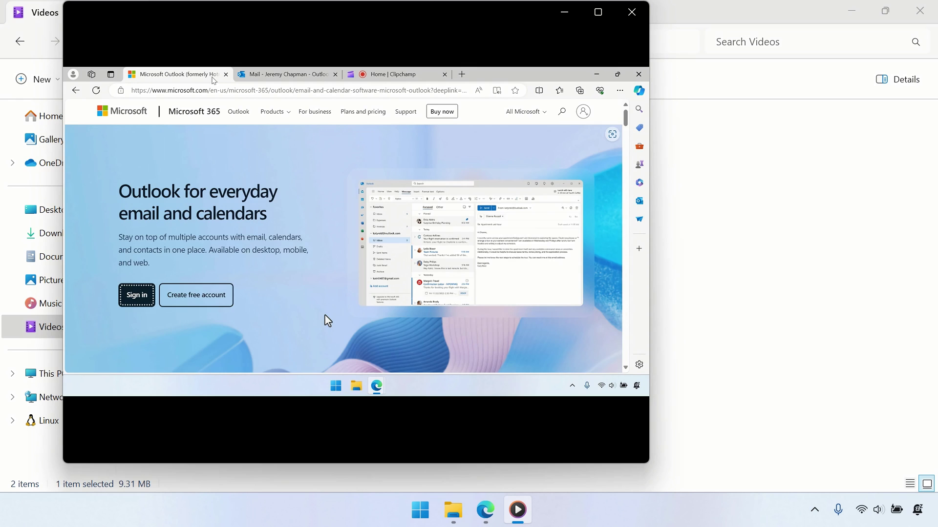
mouse_move(459, 390)
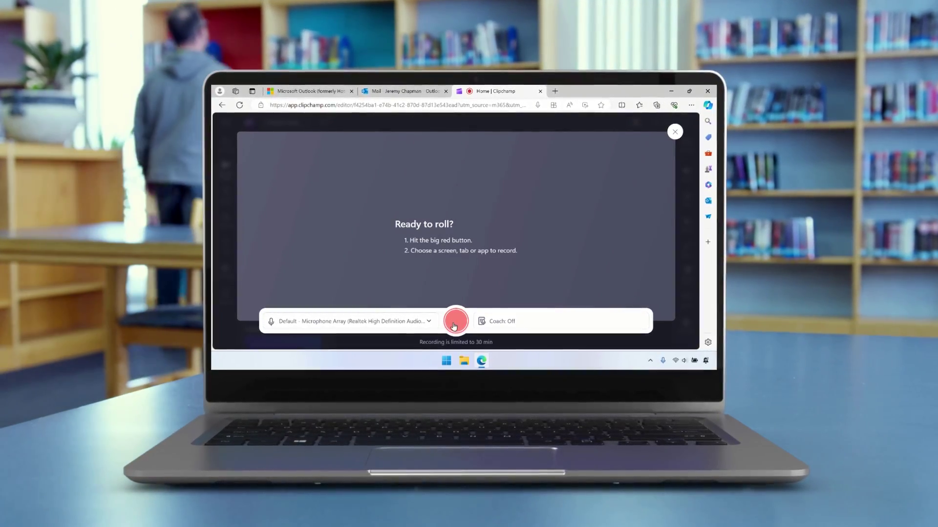
- Press the red record button in Clipchamp's recorder to begin a new screen recording
click(455, 322)
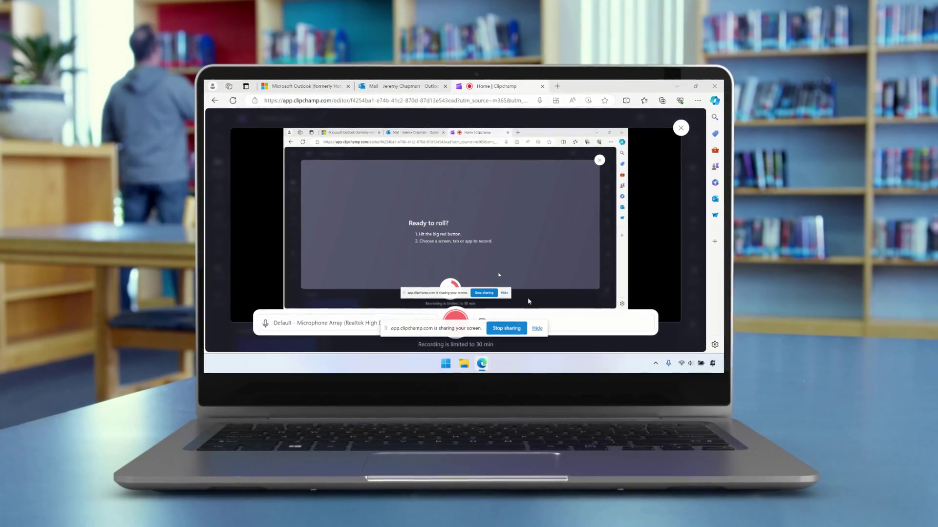